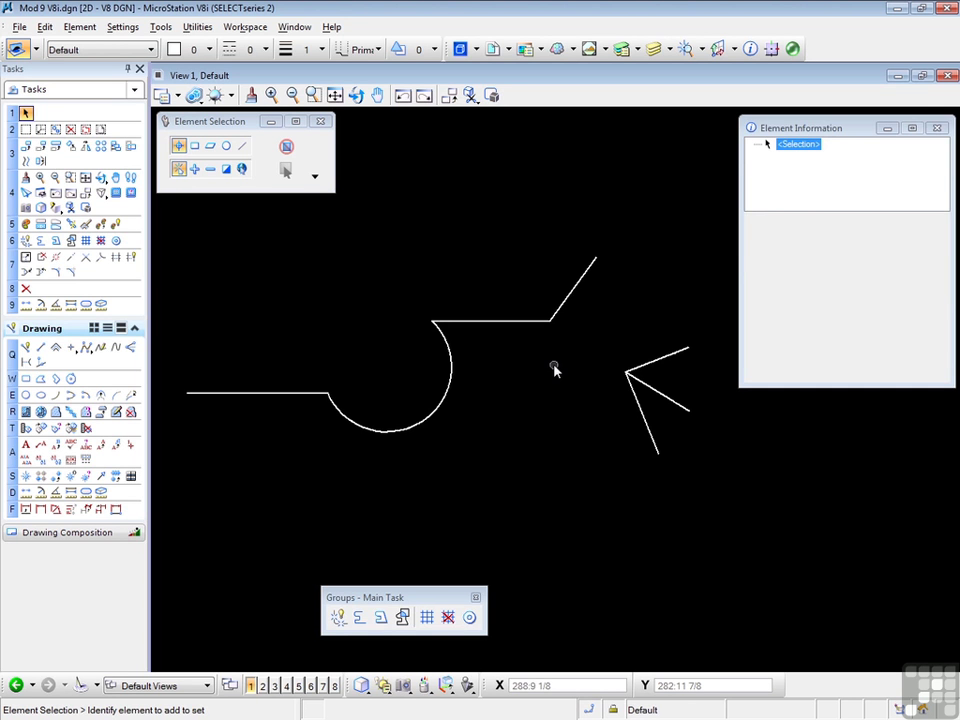
Step: Box-select all the existing lines and the arc in View 1 and delete them
left_click_drag(178, 226, 709, 507)
key("Delete")
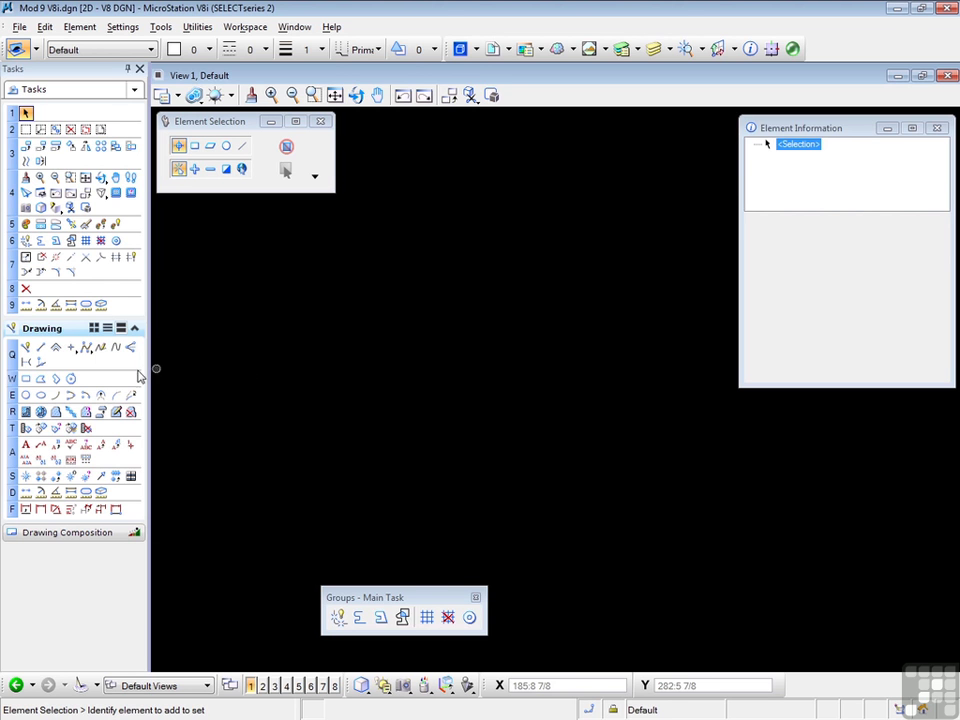
Step: Draw the bottom-left square from four connected Place Line segments
left_click(41, 348)
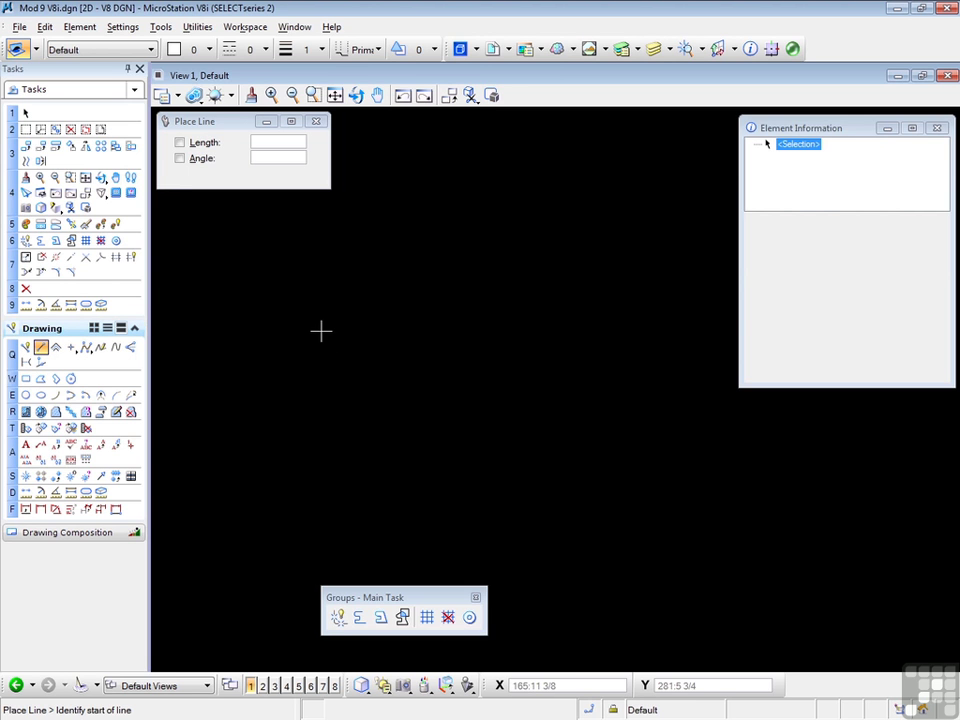
left_click(314, 438)
left_click(314, 377)
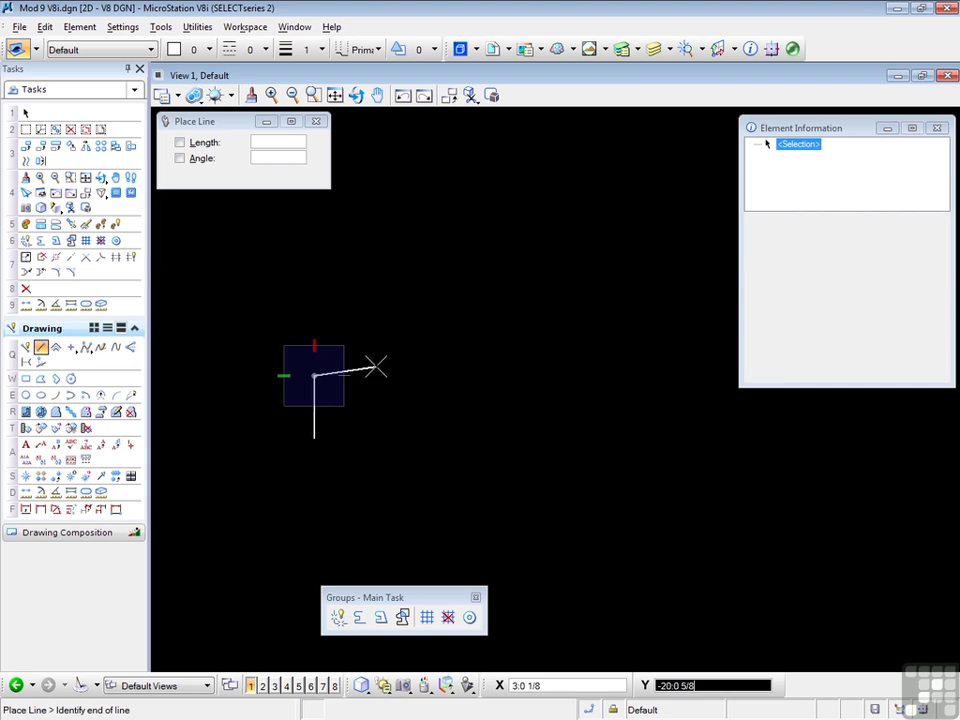
left_click(377, 377)
left_click(377, 438)
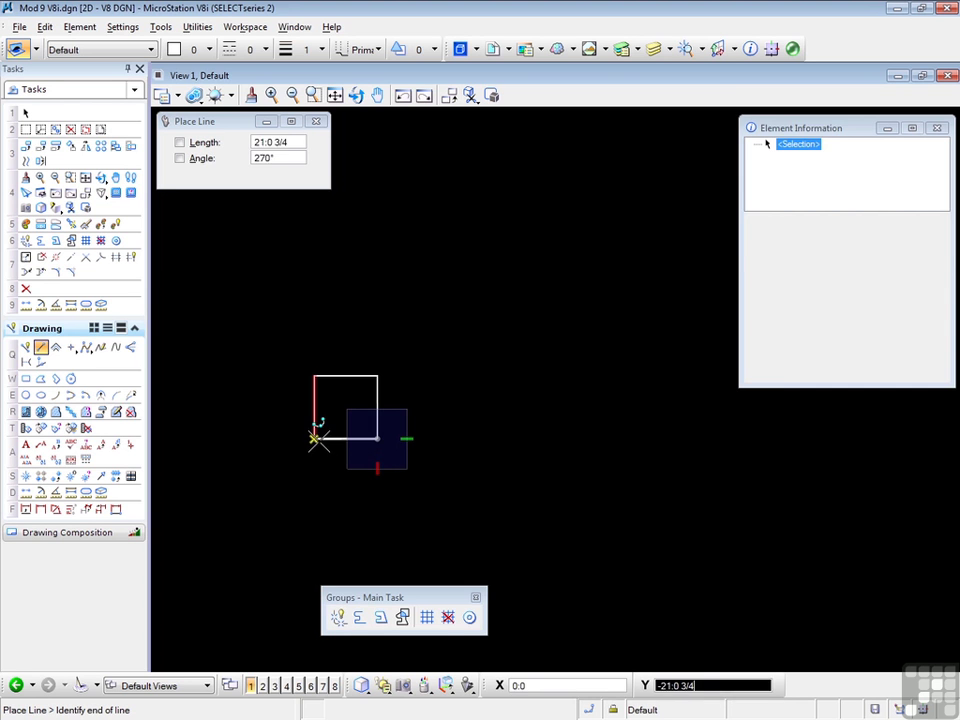
left_click(314, 438)
right_click(375, 420)
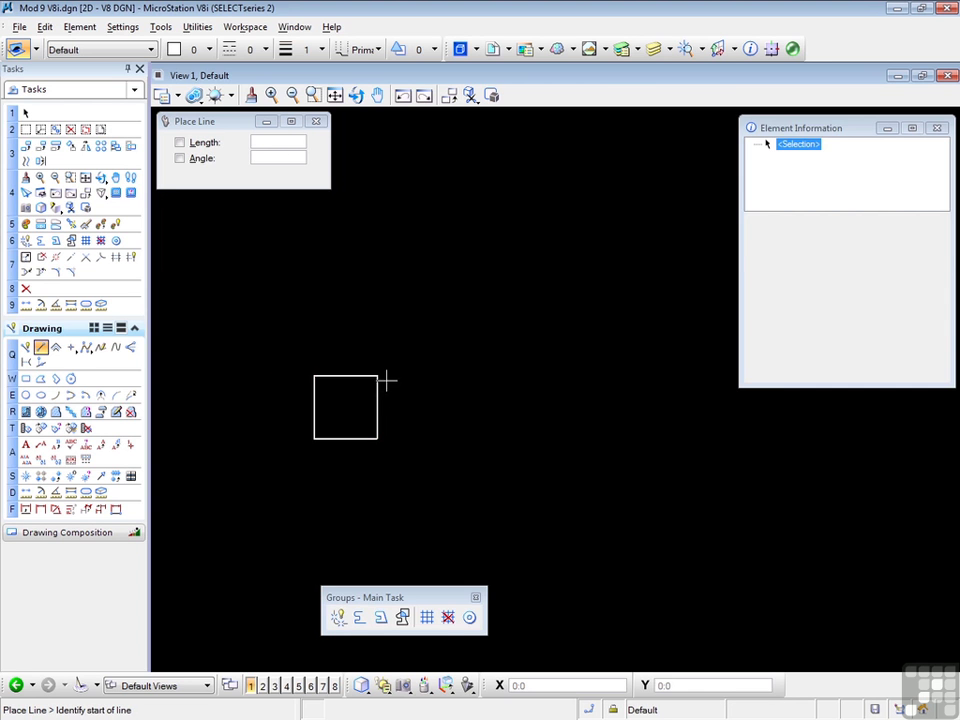
Step: Draw the raised square above, starting from the left square's top-right corner
left_click(377, 376)
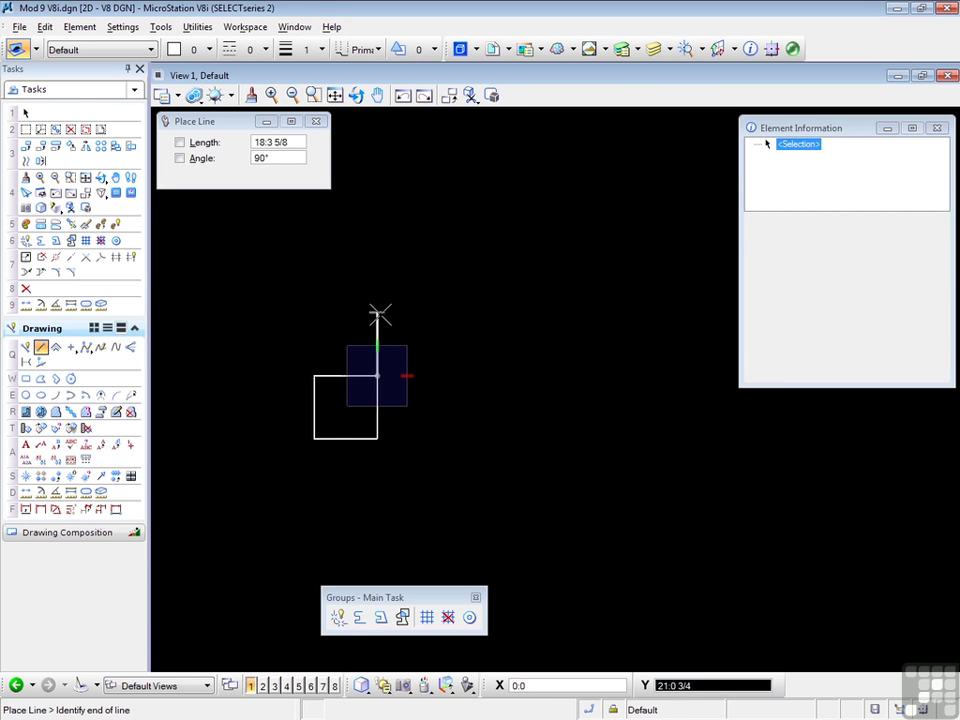
left_click(377, 313)
left_click(440, 313)
left_click(440, 376)
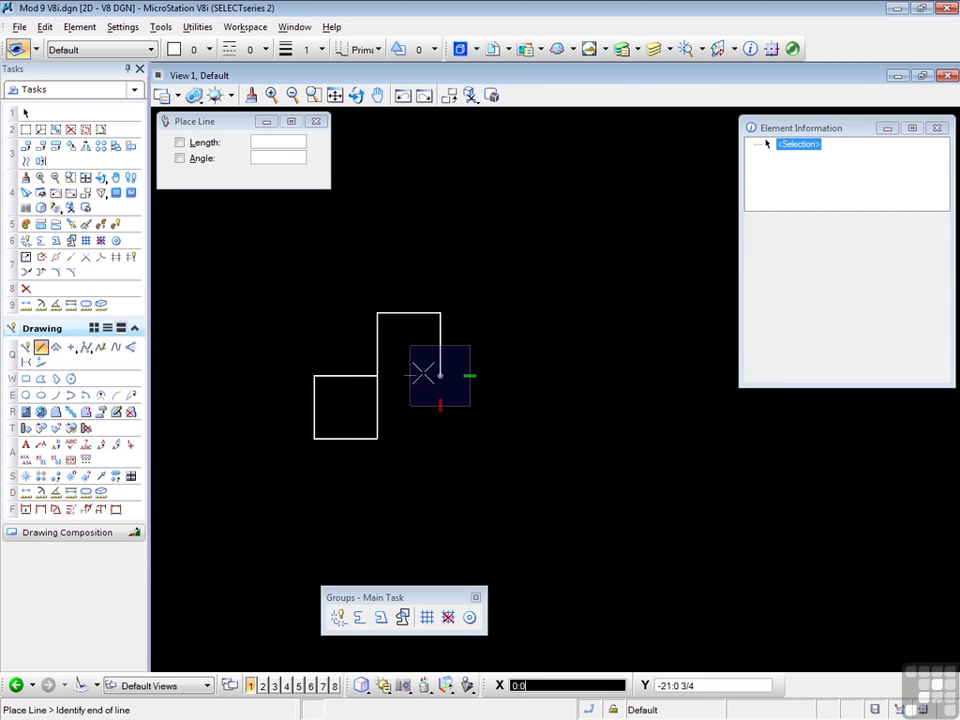
left_click(377, 376)
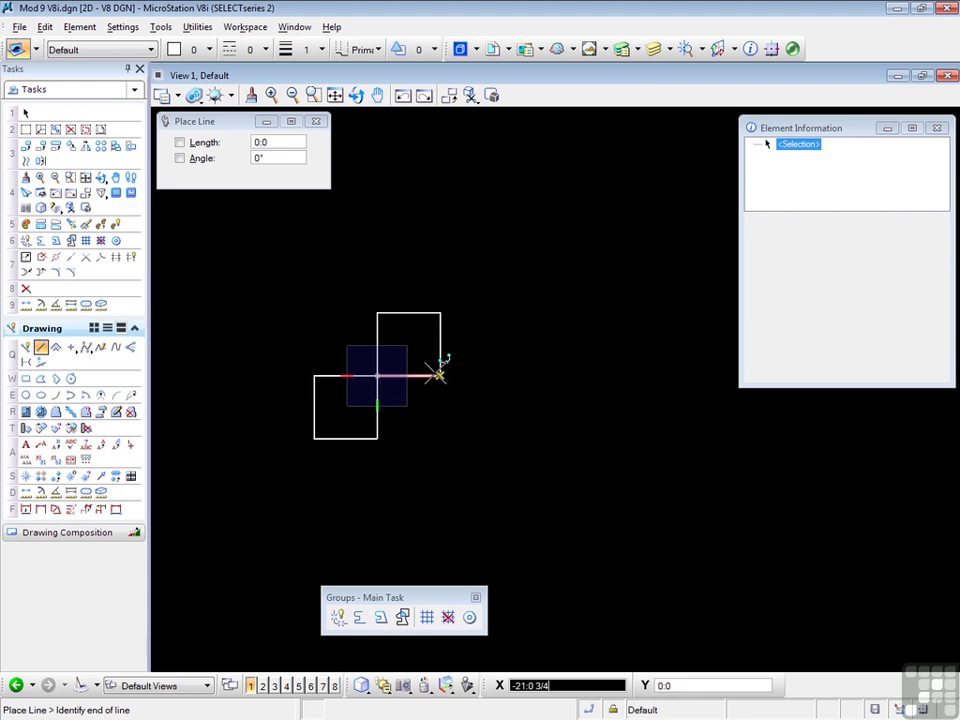
right_click(440, 376)
Step: Draw the bottom-right square below the raised square's right edge
left_click(440, 376)
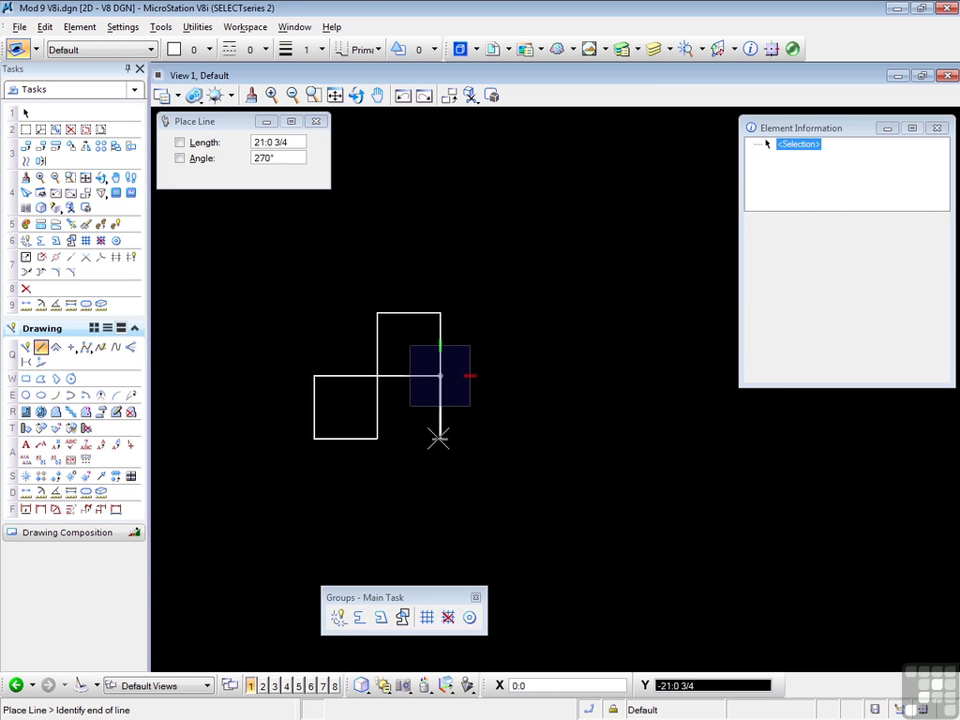
left_click(440, 438)
left_click(503, 438)
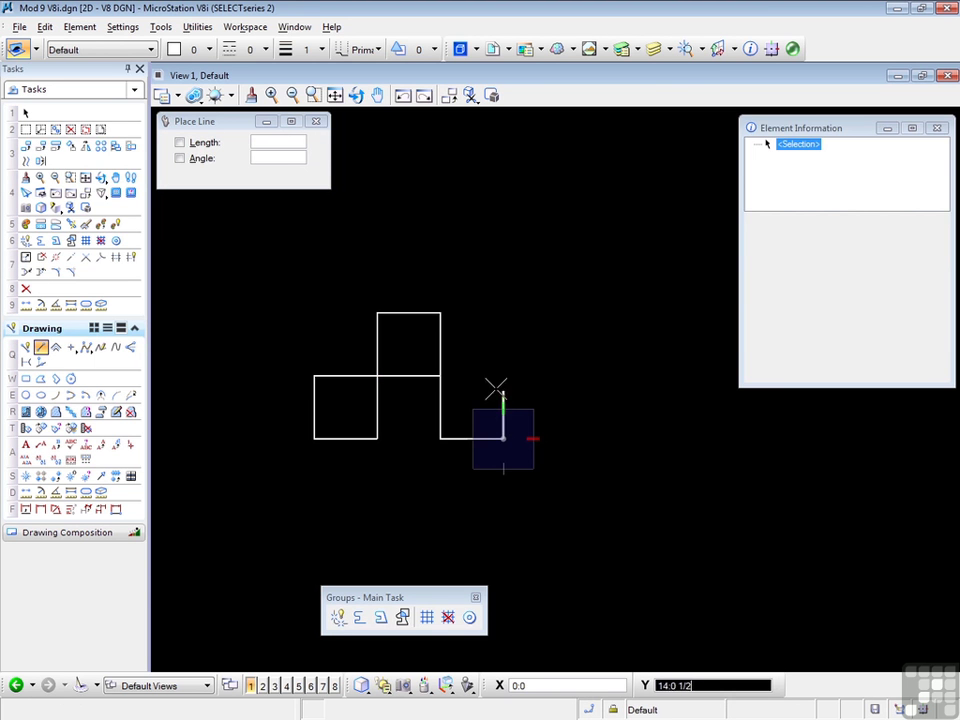
left_click(503, 376)
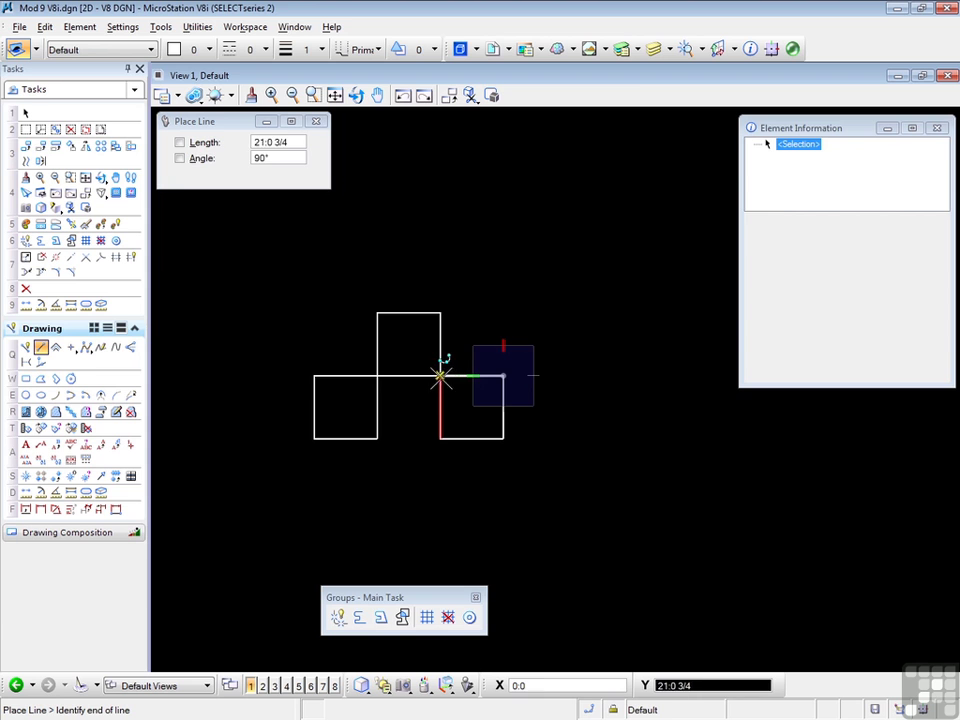
left_click(440, 376)
right_click(398, 445)
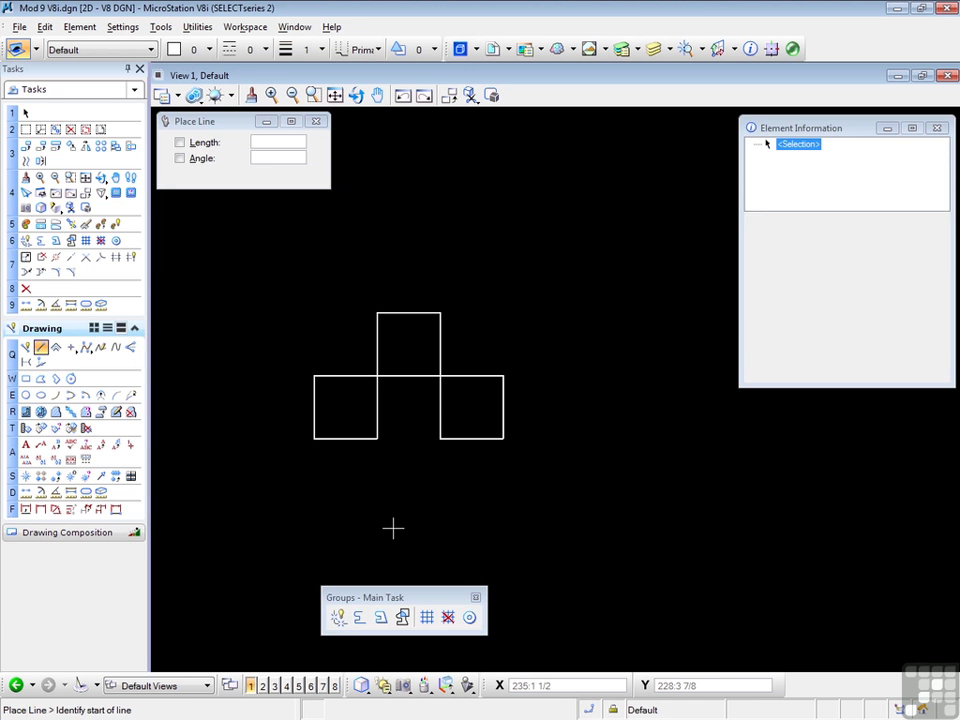
Step: Select a couple of the square edges, then clear the selection
left_click(25, 112)
left_click(341, 375)
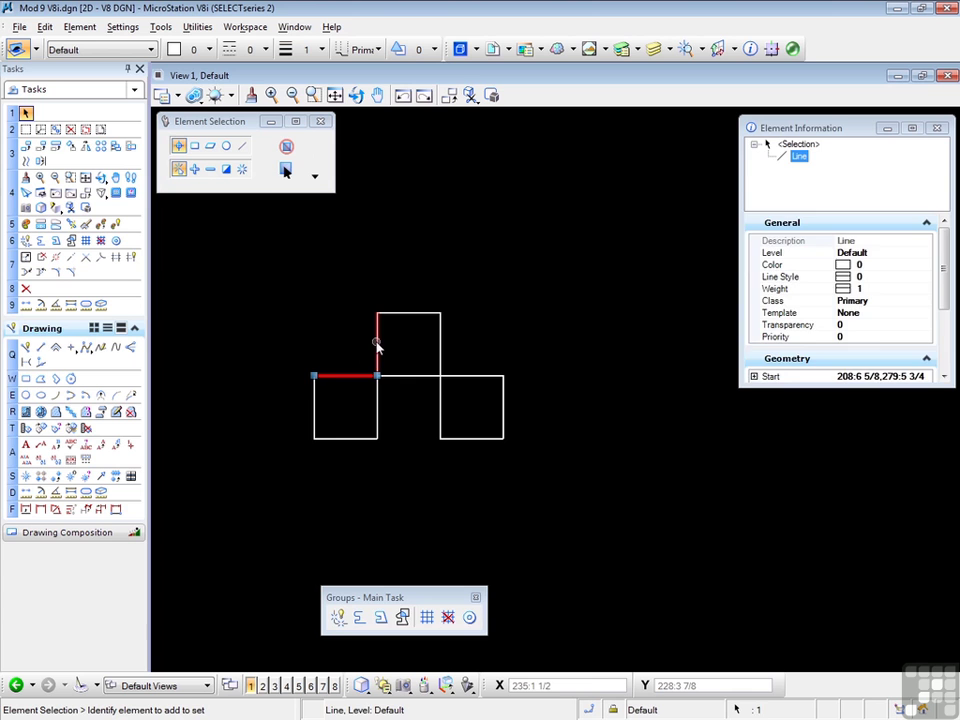
left_click(377, 342)
left_click(329, 337)
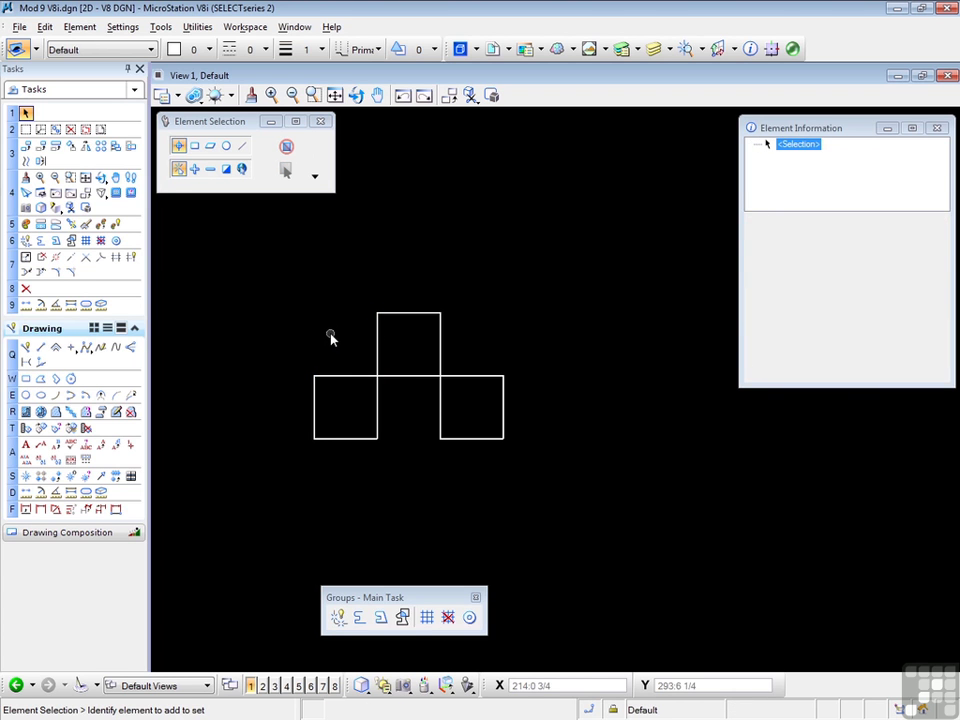
Step: Start Create Complex Shape with the Method set to Automatic
left_click(380, 618)
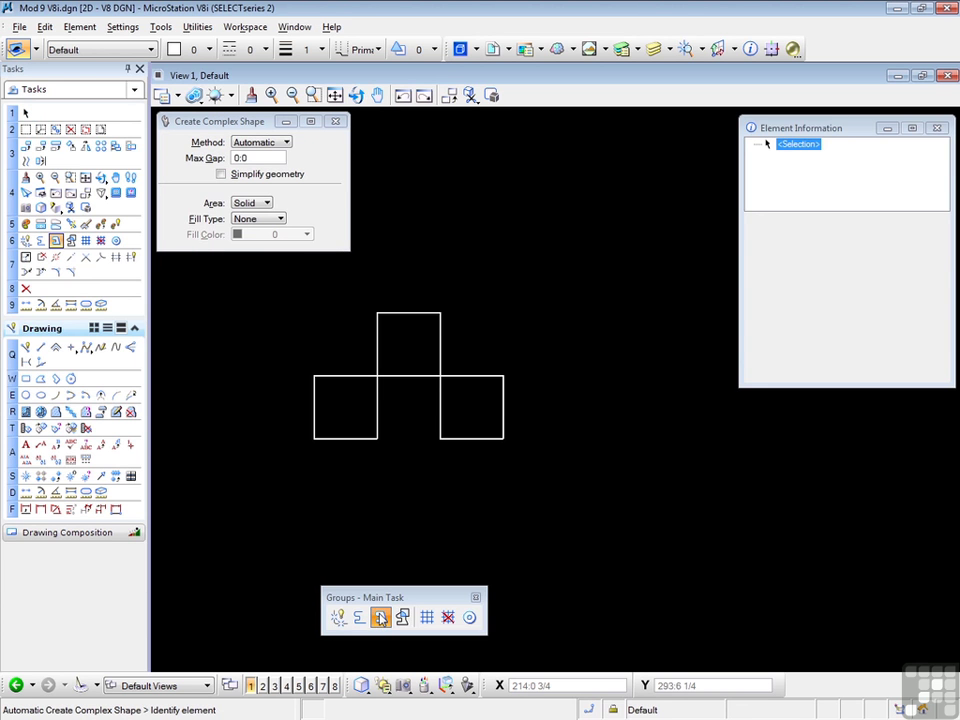
left_click(286, 143)
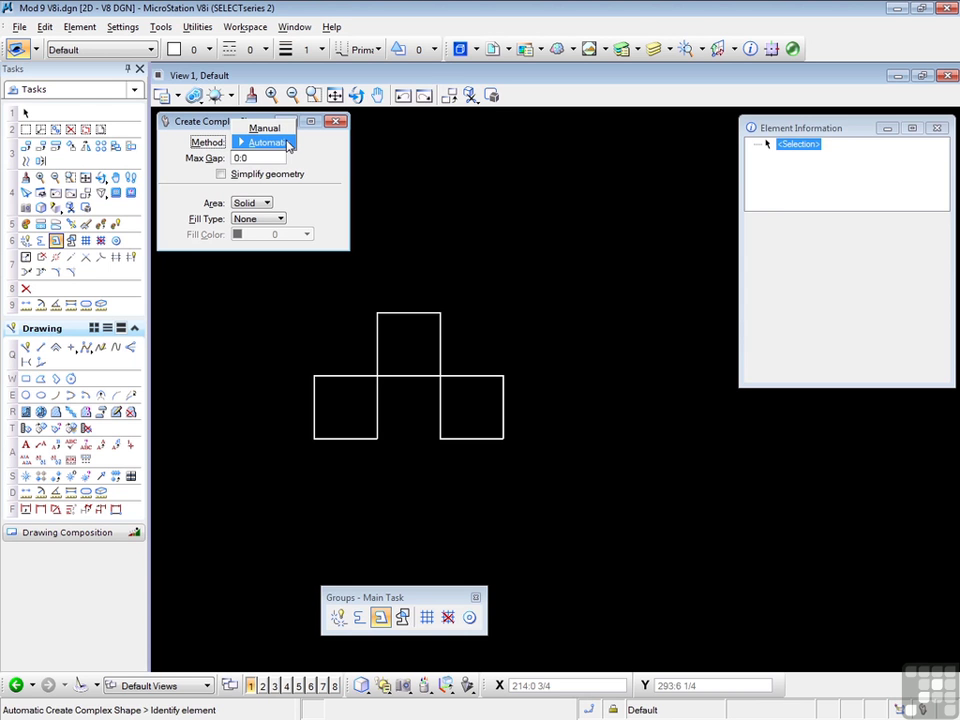
left_click(284, 143)
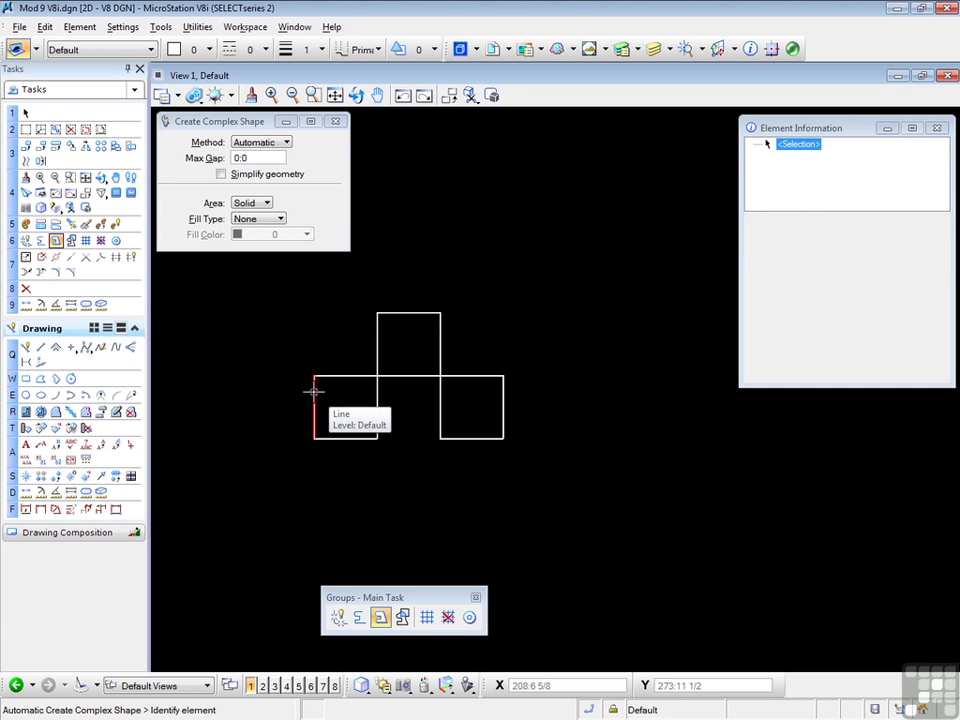
Step: Build the outer-outline complex shape from the left edge, rejecting the top branch at the fork
left_click(314, 392)
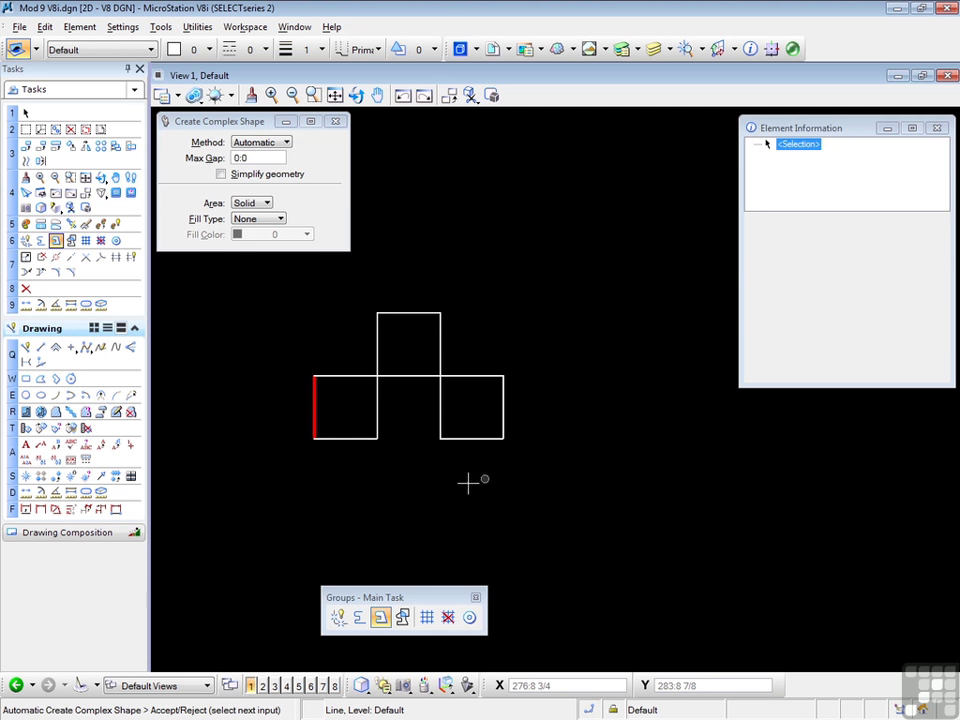
left_click(287, 357)
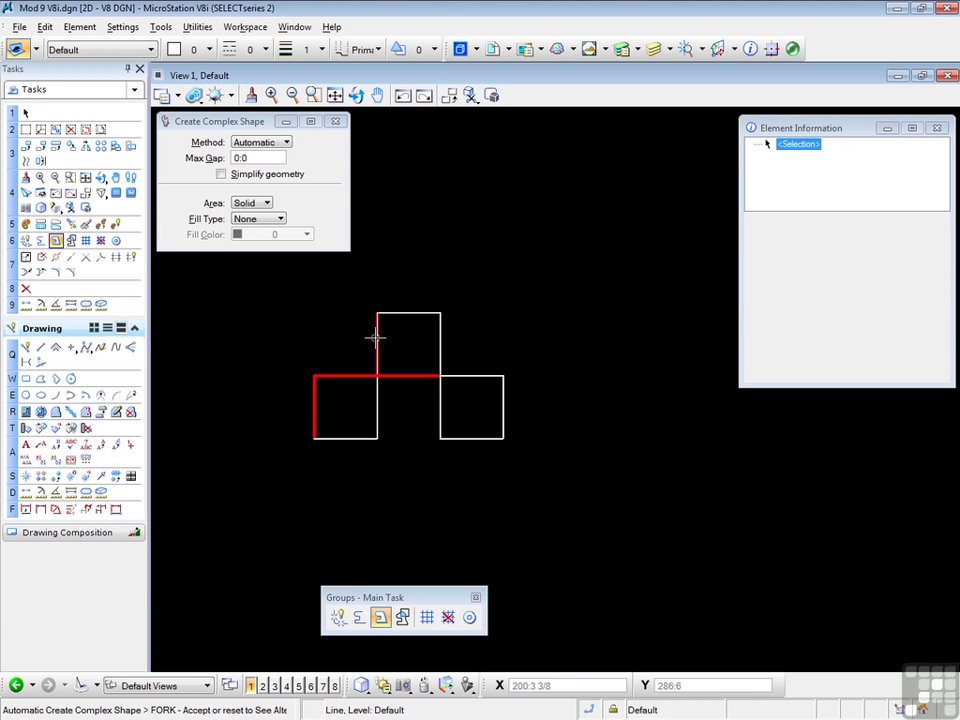
right_click(269, 344)
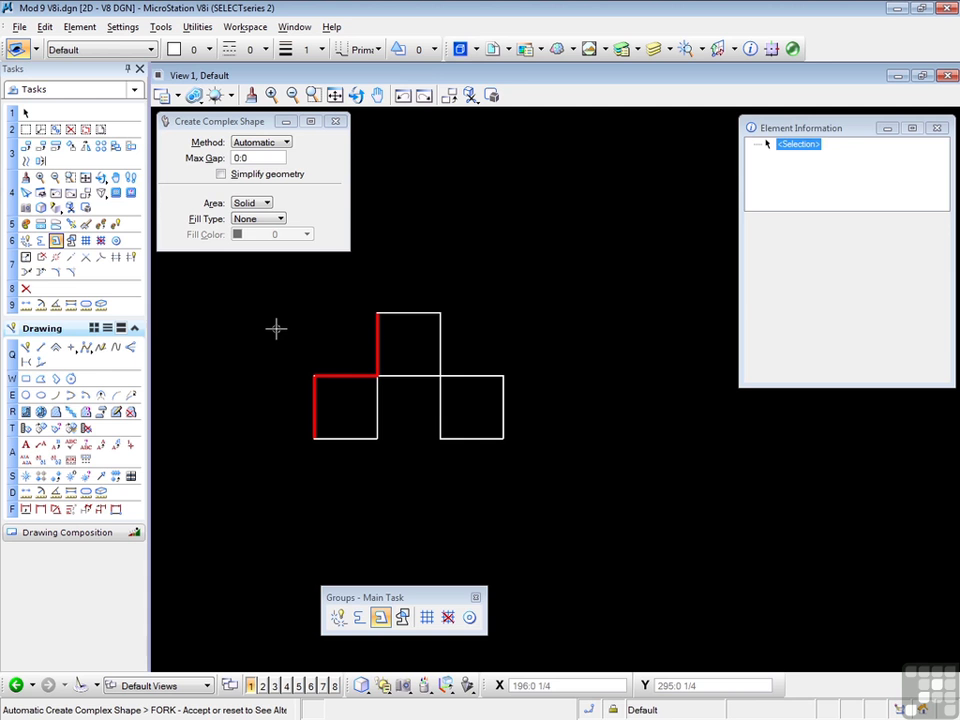
left_click(276, 328)
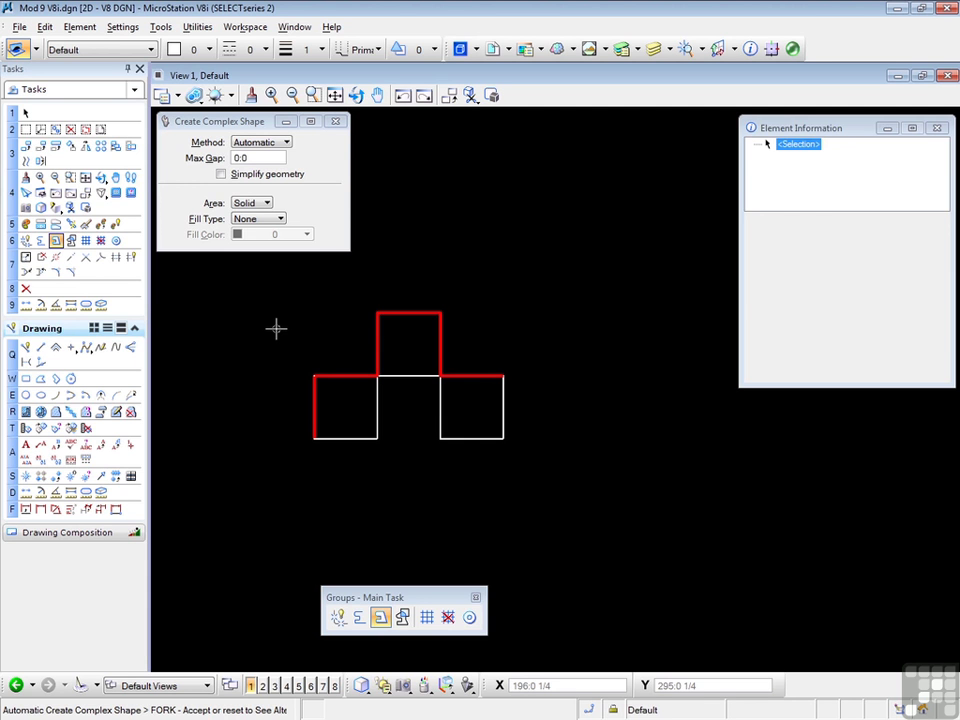
left_click(276, 328)
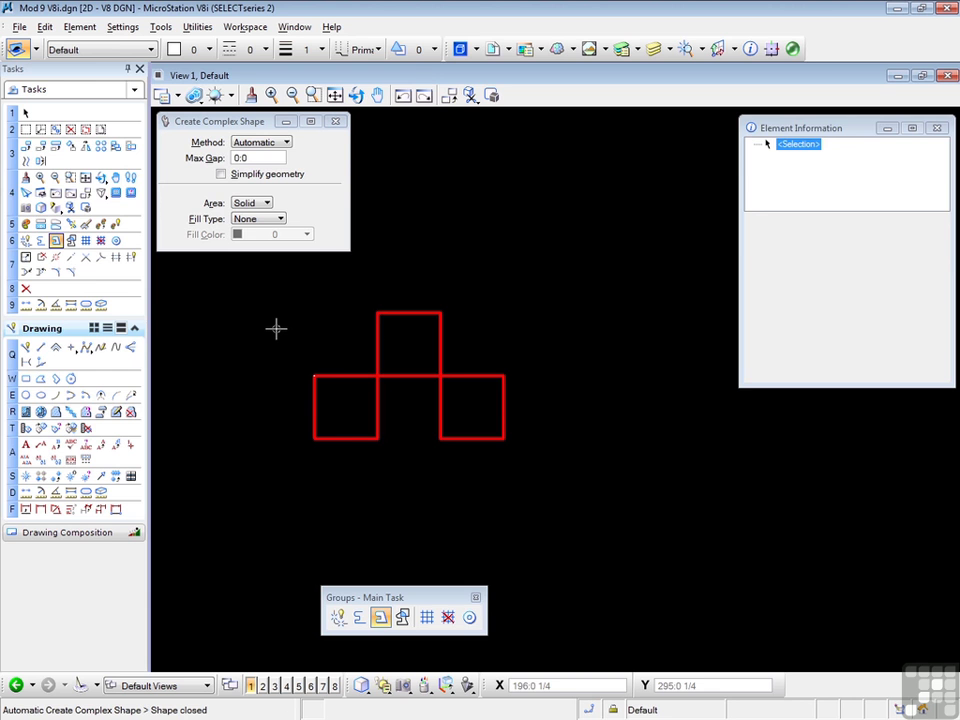
left_click(276, 328)
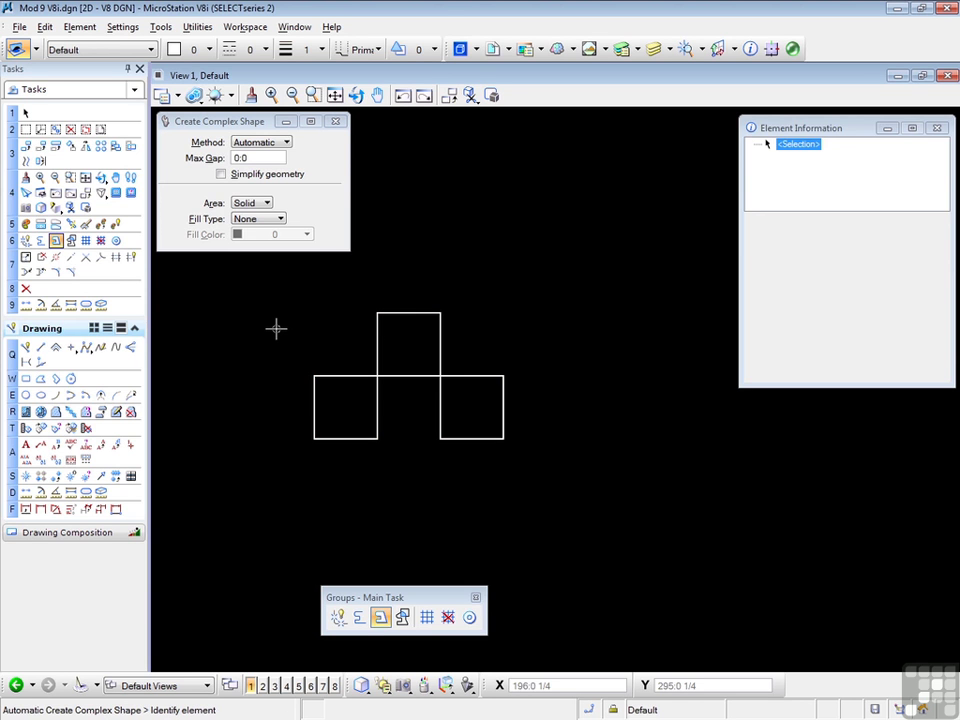
left_click(26, 112)
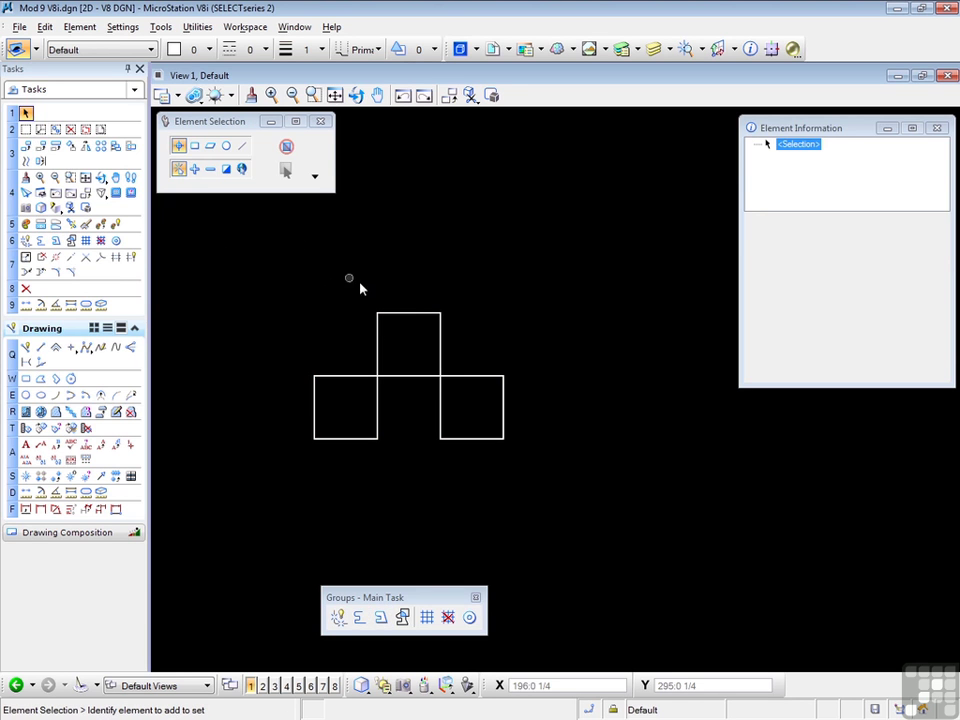
left_click(401, 313)
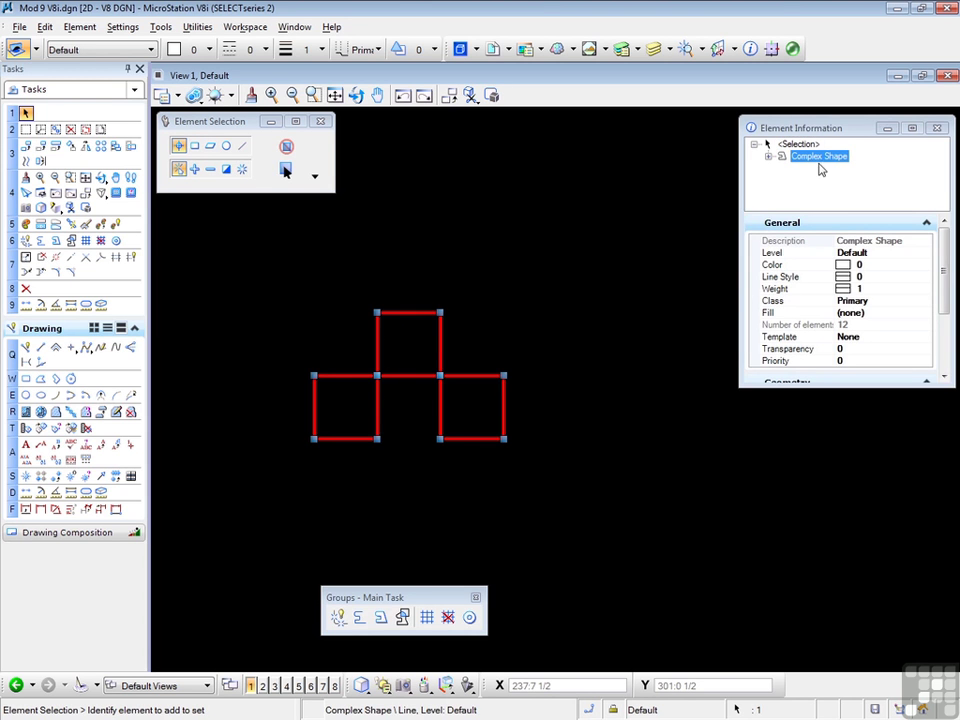
left_click(263, 311)
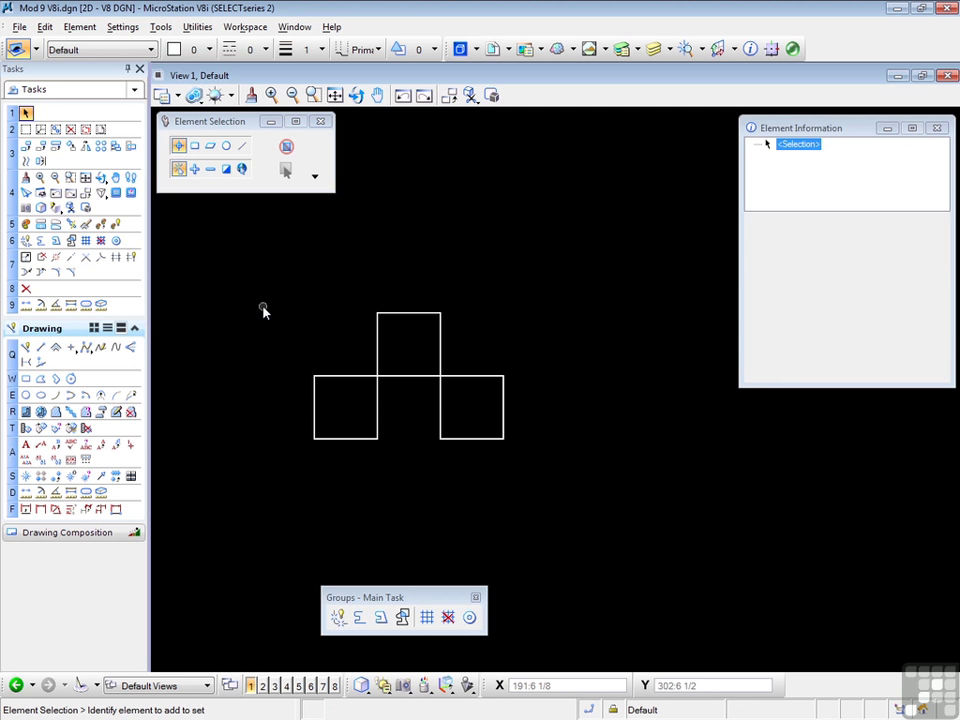
Step: Undo the shape and rebuild it from the left edge, cycling to an alternate fork path
key("ctrl+z")
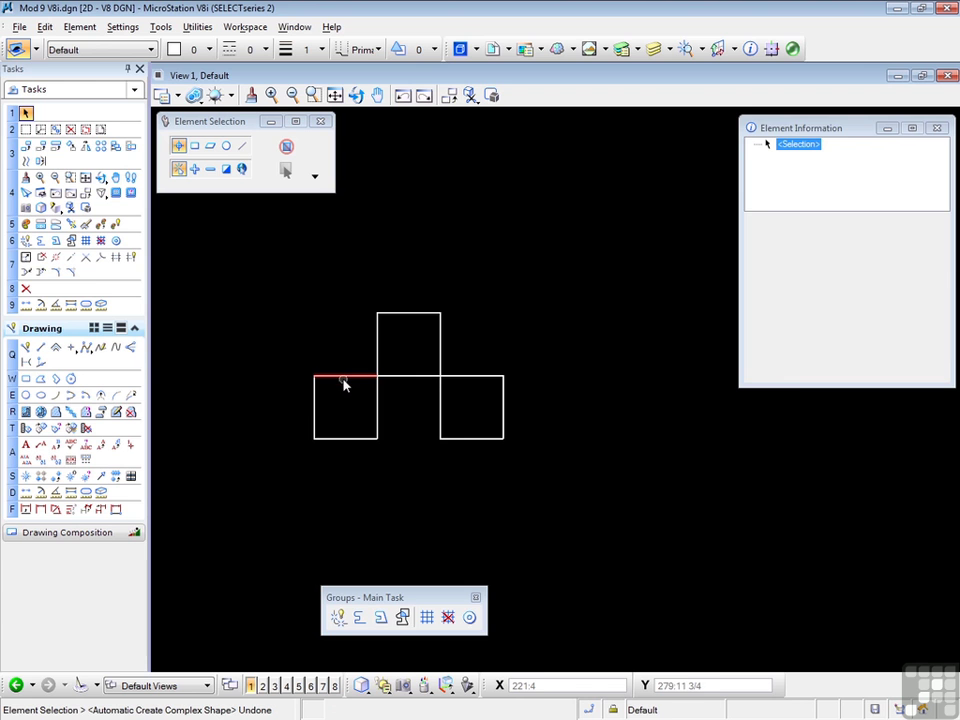
left_click(380, 617)
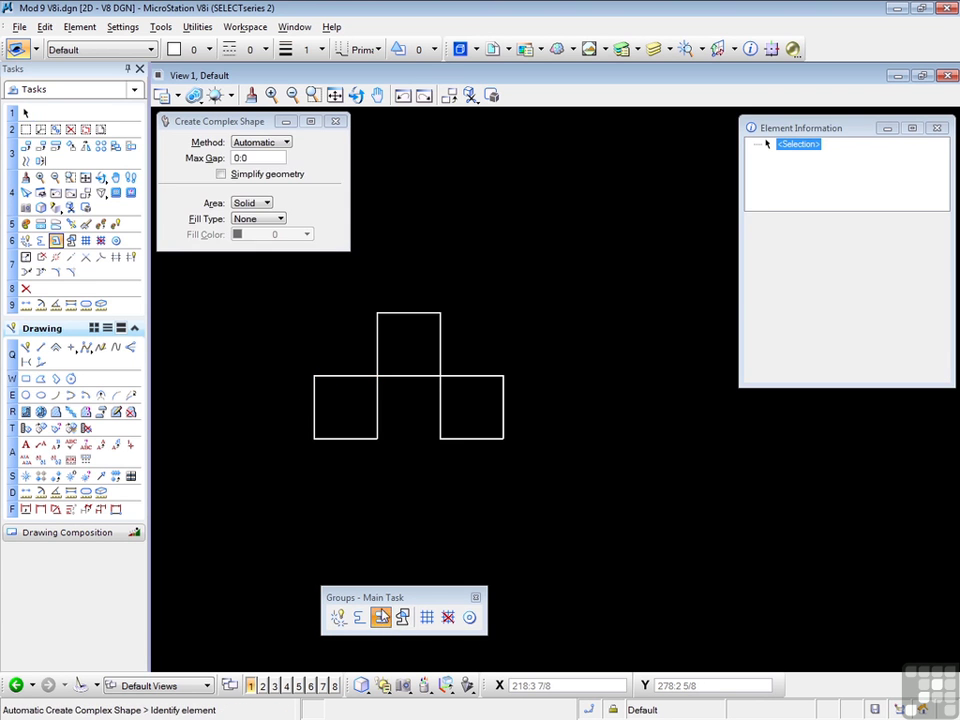
left_click(315, 401)
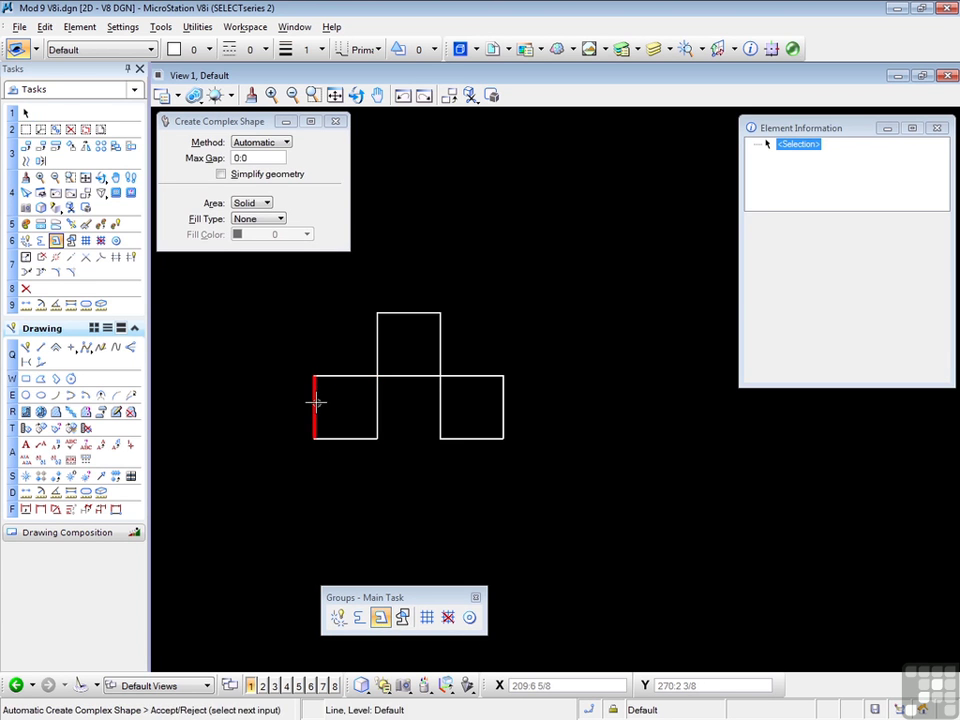
left_click(298, 466)
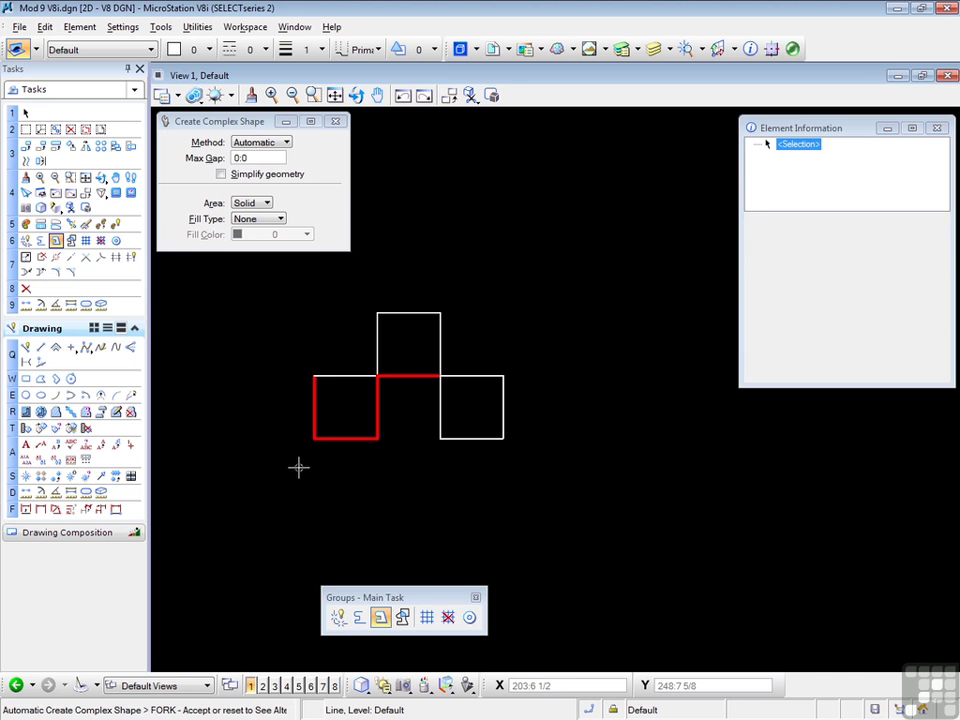
right_click(298, 466)
right_click(296, 467)
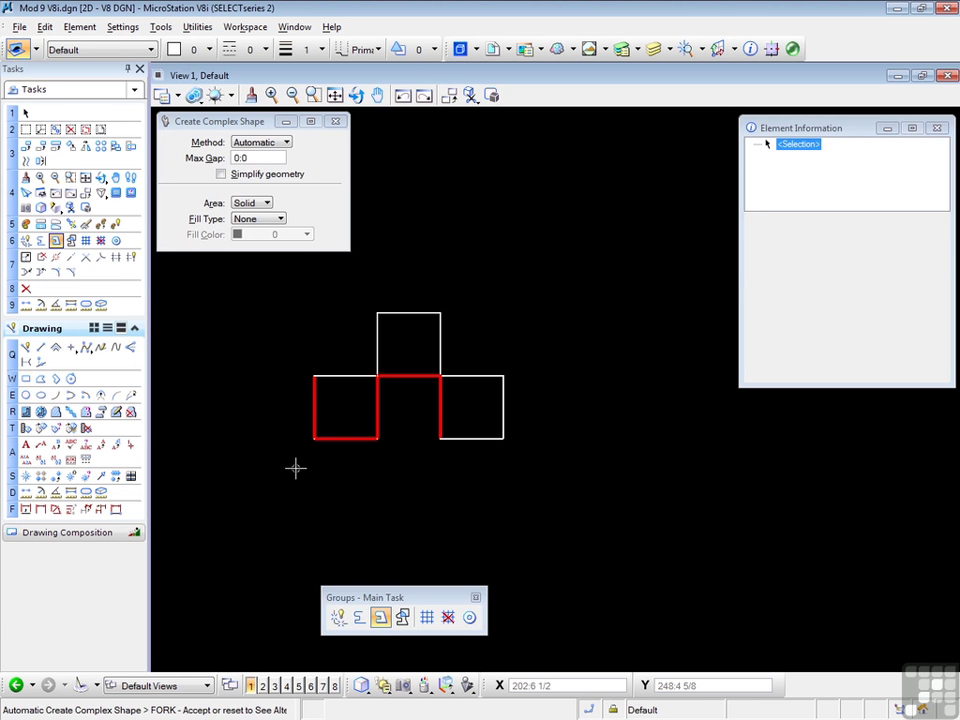
left_click(296, 467)
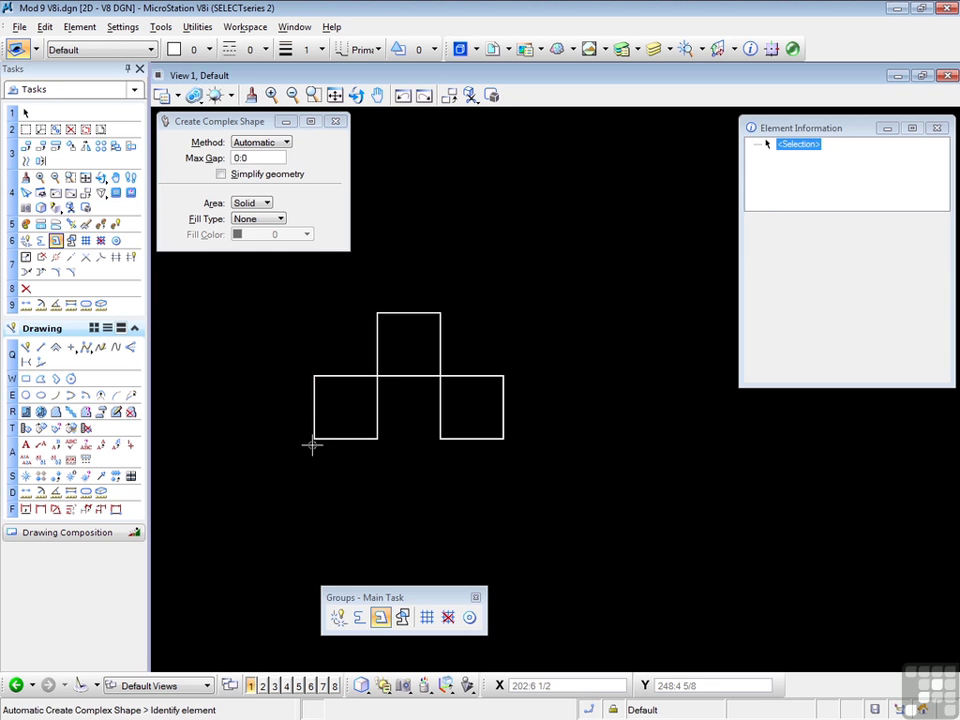
Step: Box-select the 12-element complex shape and delete it
left_click(26, 112)
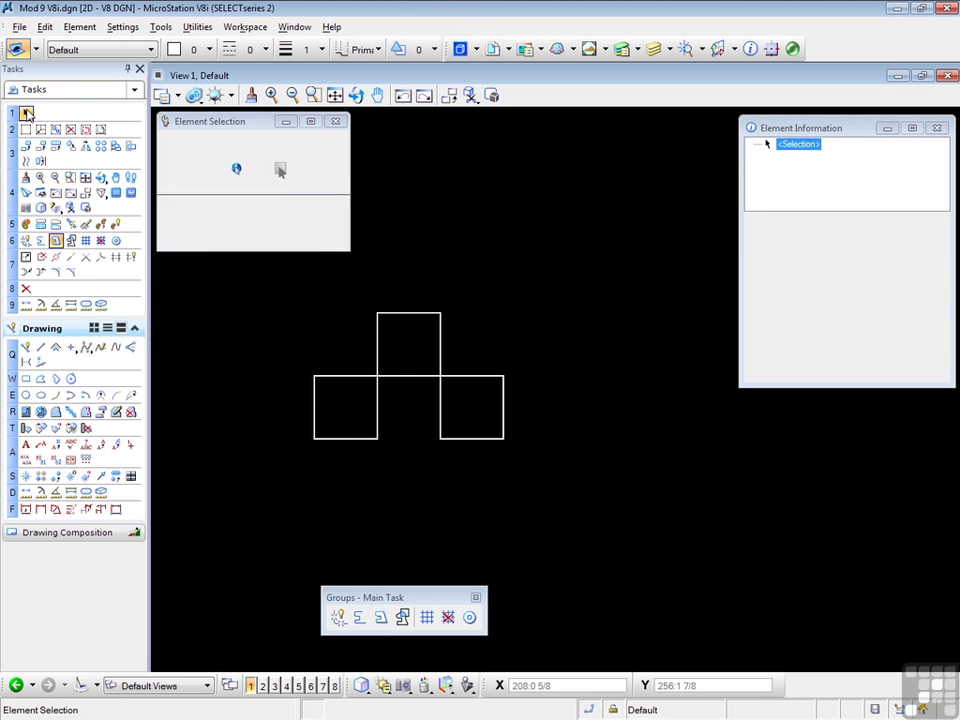
left_click_drag(391, 319, 392, 306)
left_click(395, 288)
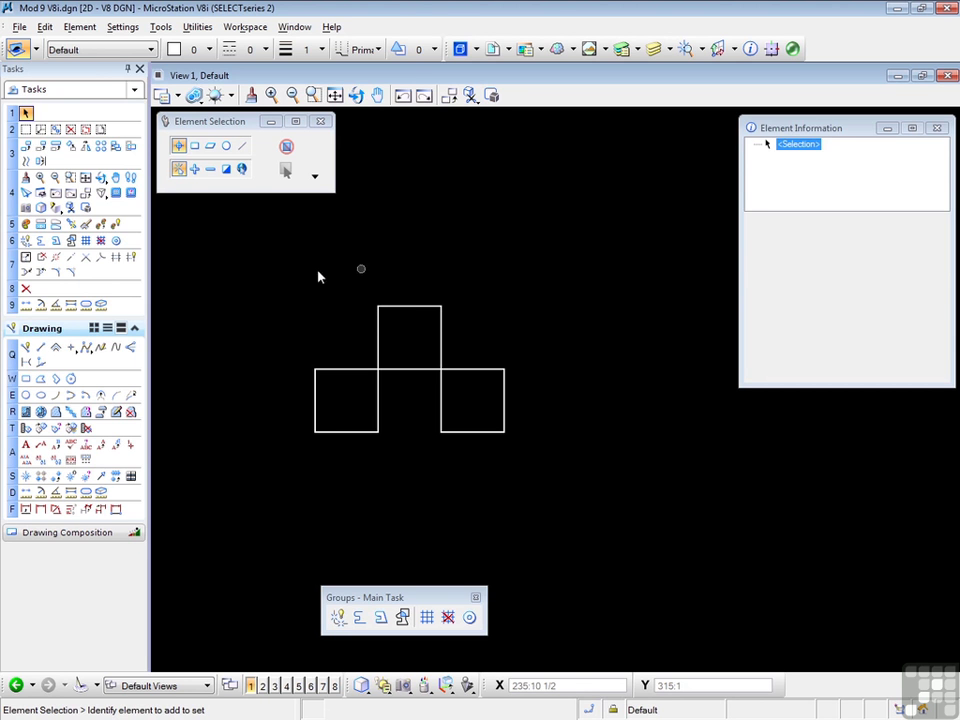
left_click_drag(276, 277, 557, 480)
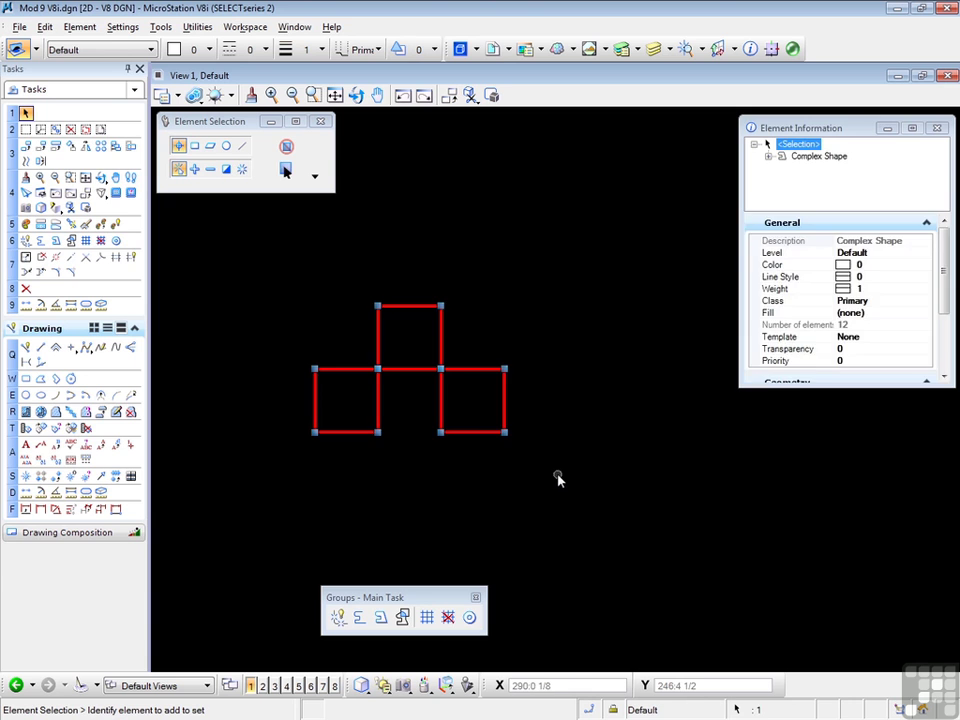
key("Delete")
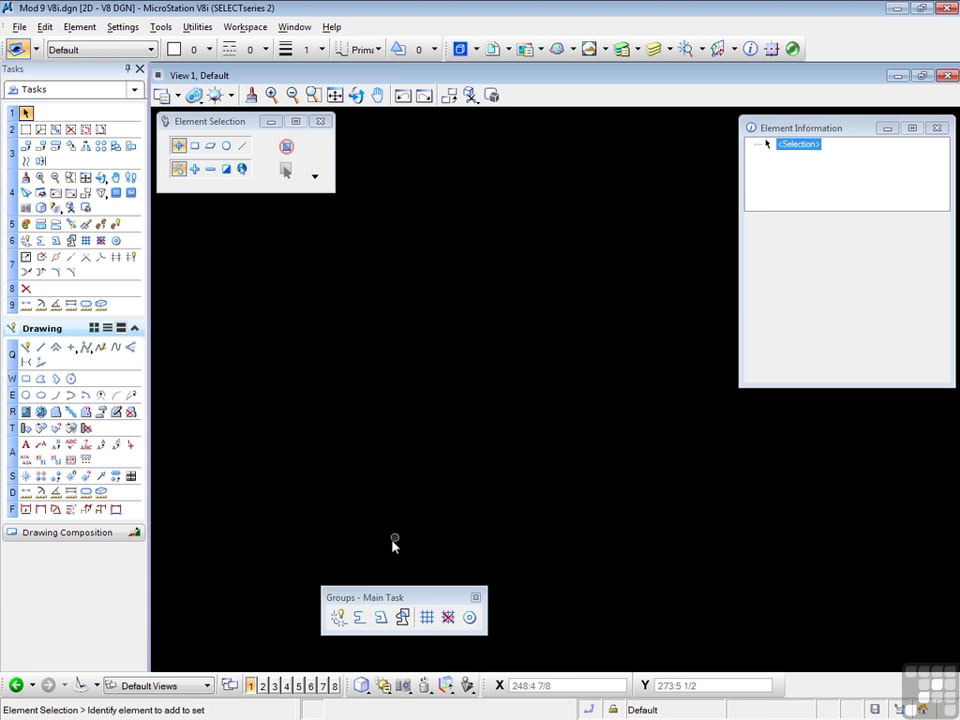
Step: Start Create Region using the Flood method with no fill
left_click(401, 617)
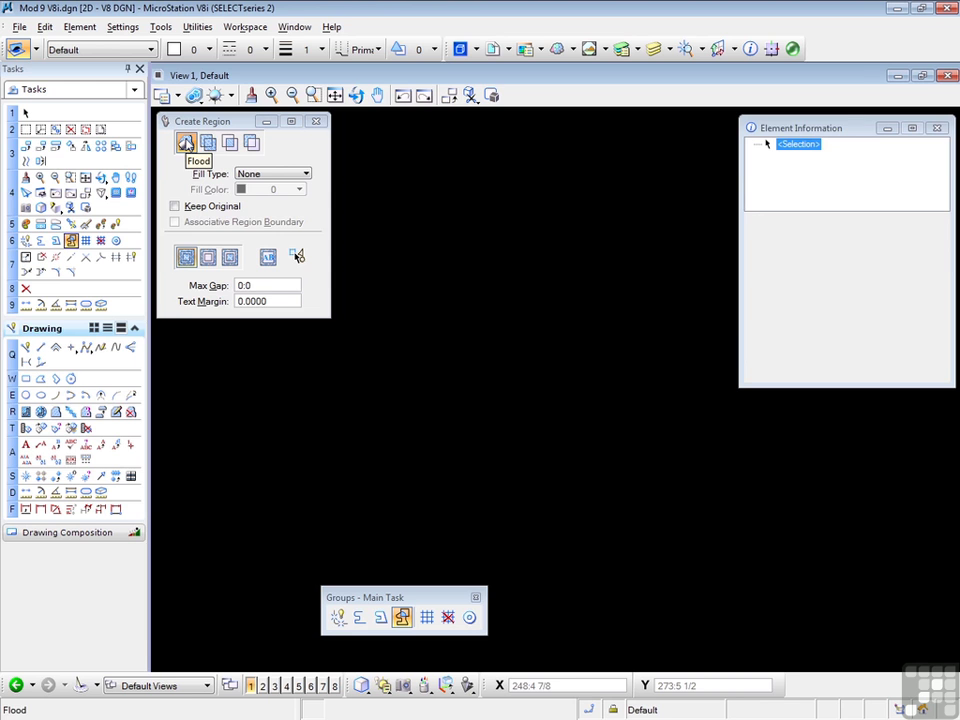
left_click(185, 143)
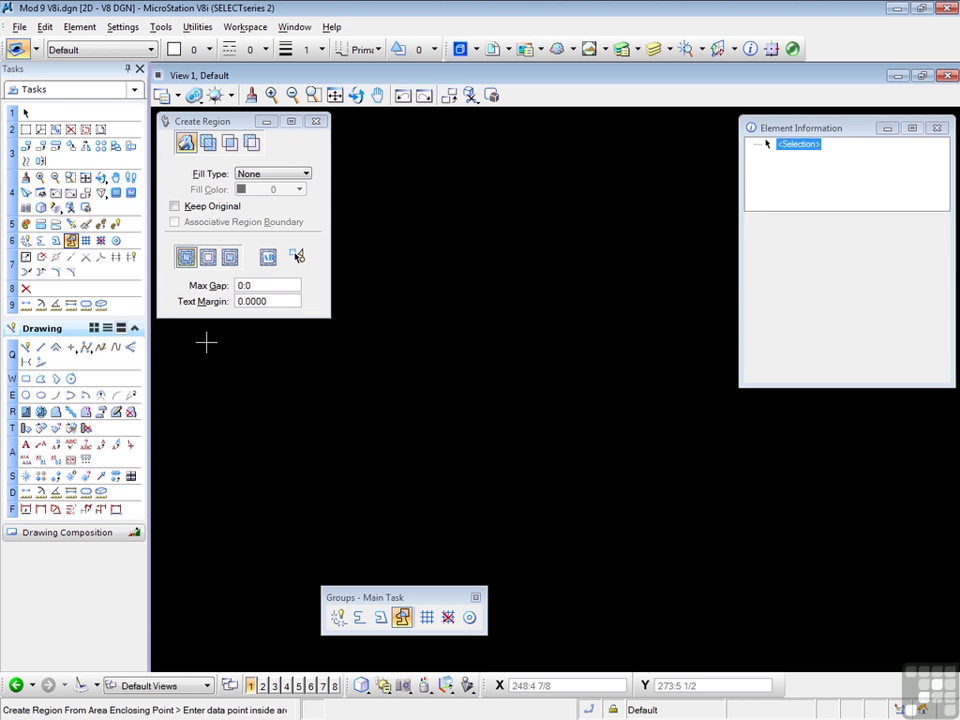
Step: Draw a closed upside-down L outline from six lines, then return to Element Selection
left_click(41, 348)
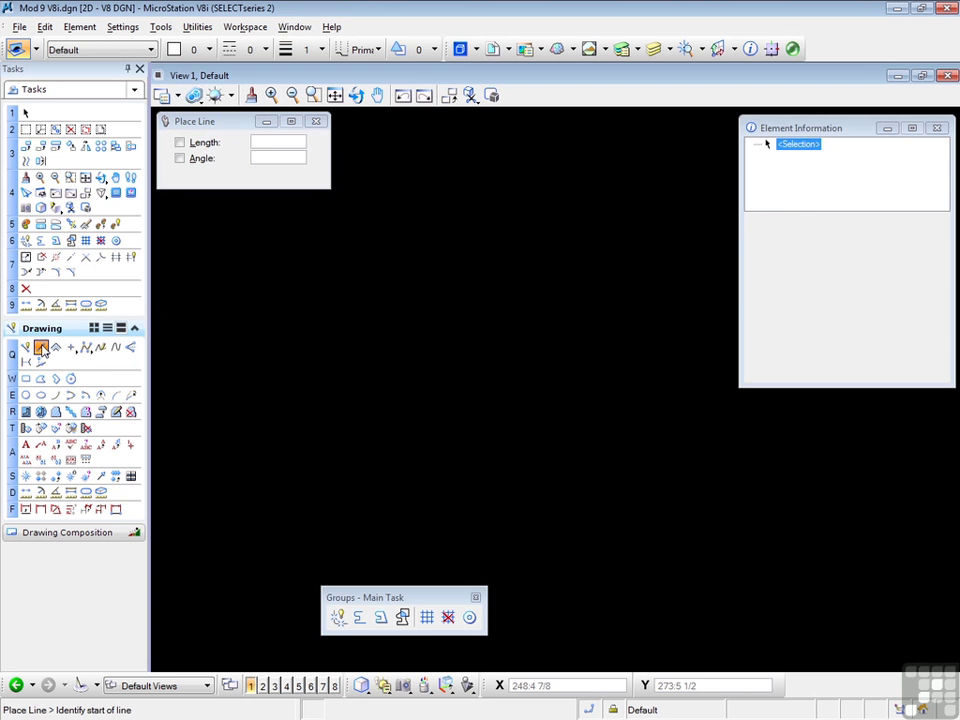
left_click(353, 315)
left_click(570, 315)
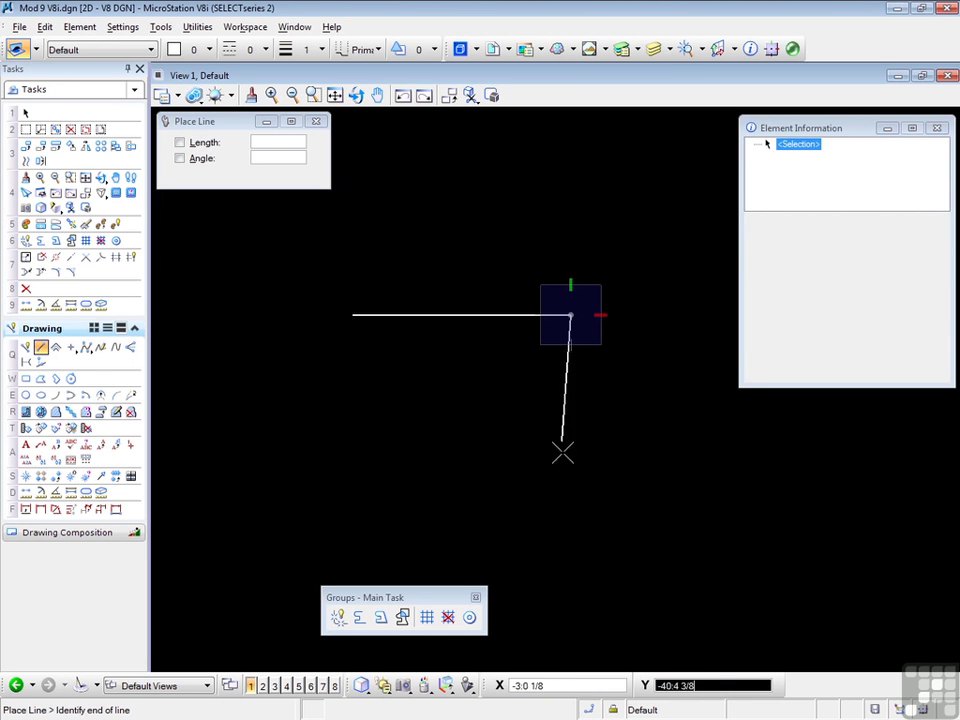
left_click(570, 490)
left_click(530, 490)
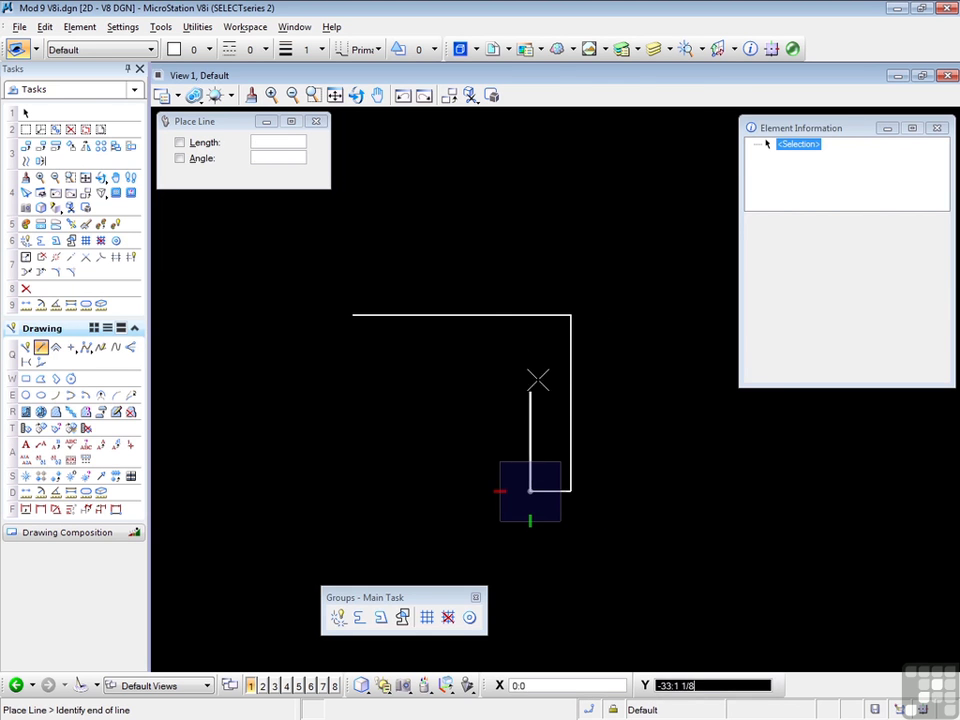
left_click(530, 360)
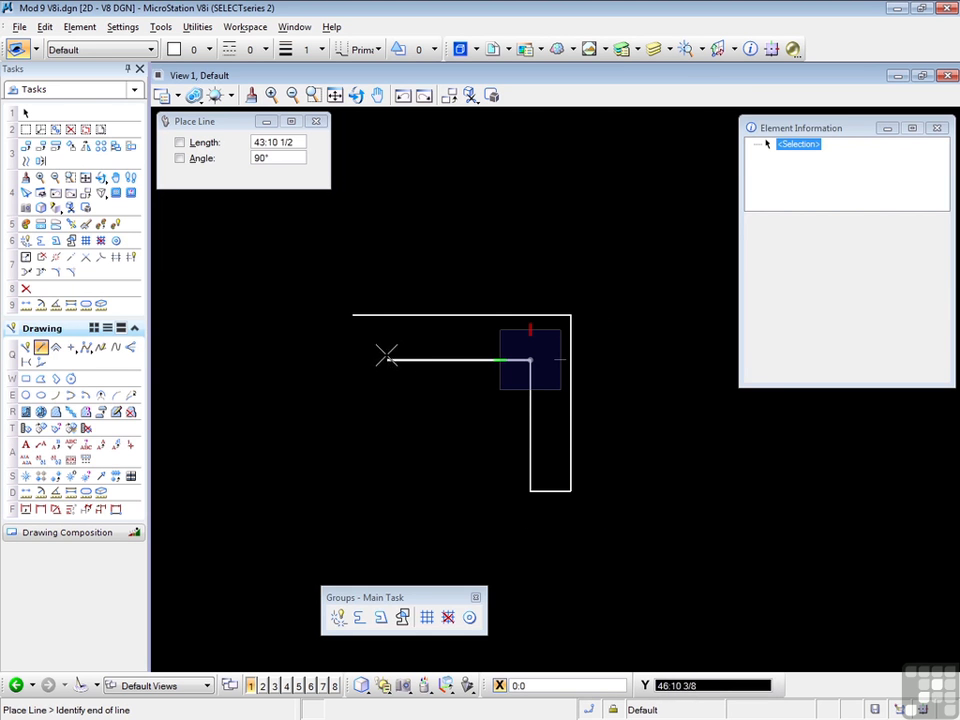
left_click(354, 316)
left_click(354, 316)
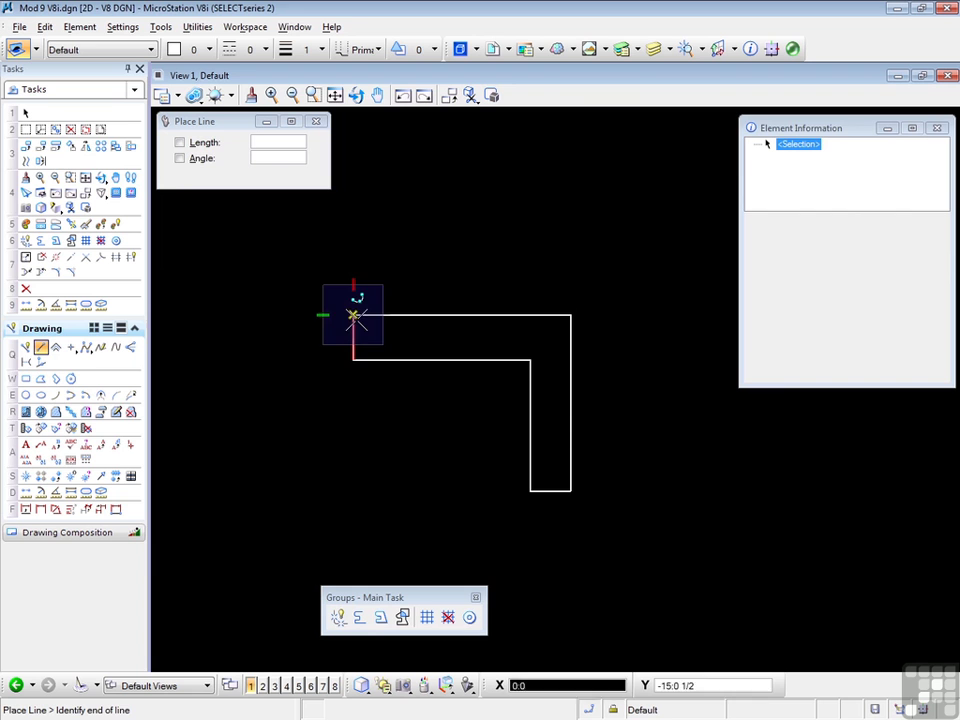
right_click(259, 353)
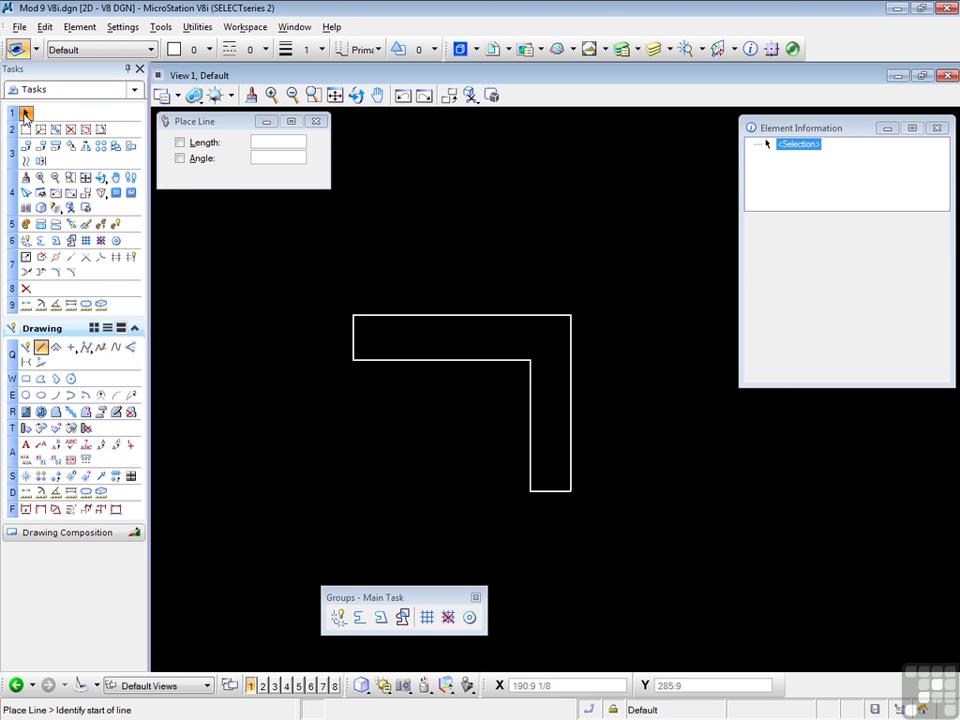
left_click(25, 113)
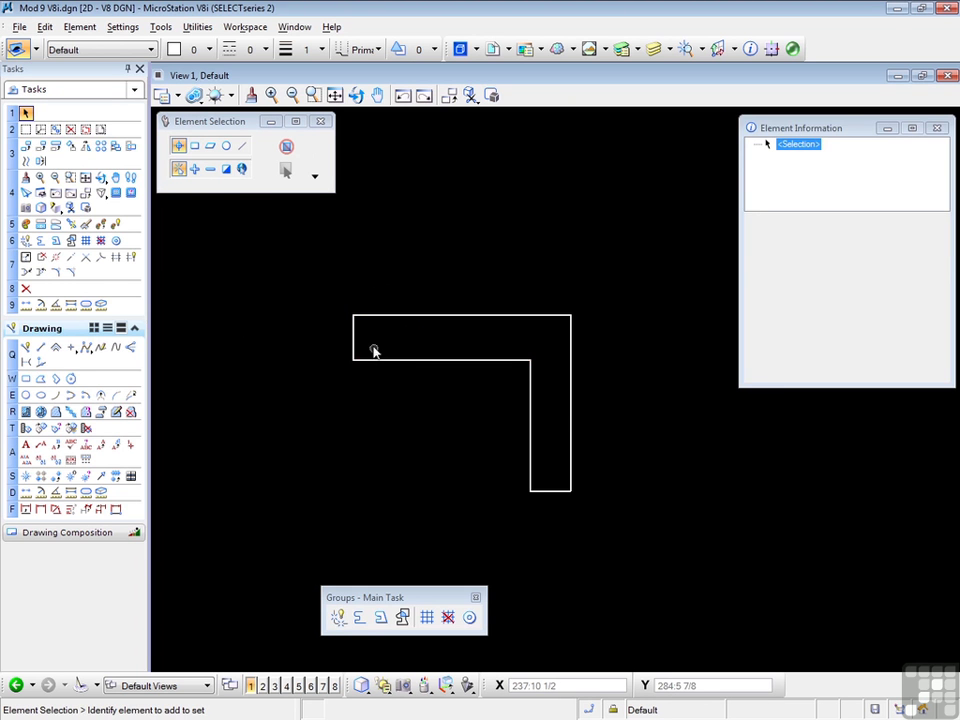
Step: Flood the area inside the L outline to create an unfilled region
left_click(402, 618)
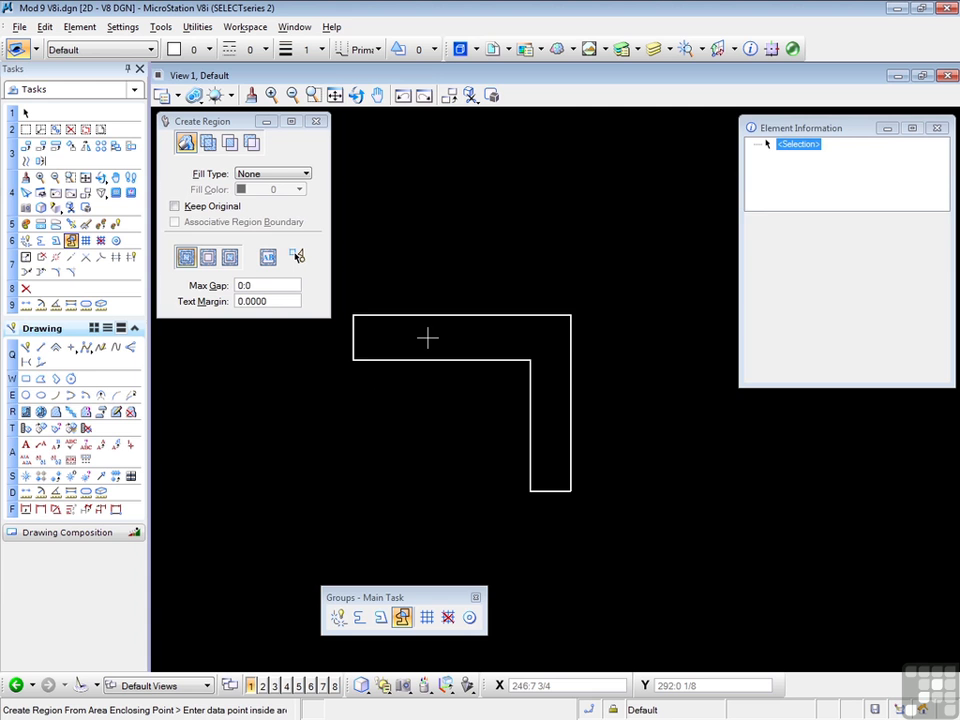
left_click(427, 339)
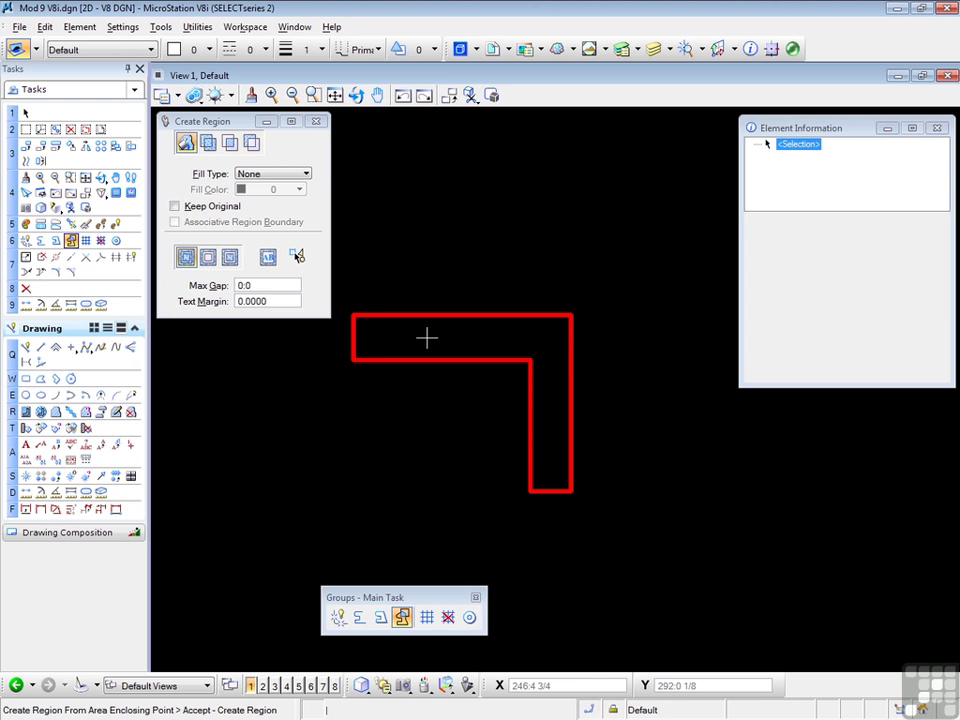
left_click(427, 339)
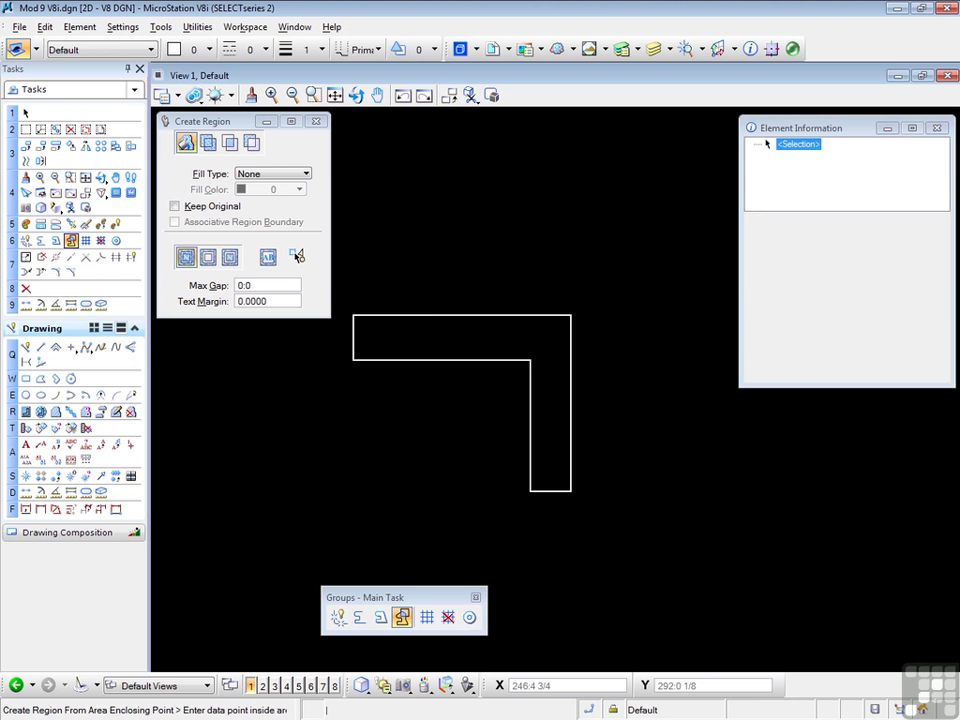
Step: Select the new L-shaped complex shape and drag it slightly upward
left_click(26, 113)
left_click(429, 315)
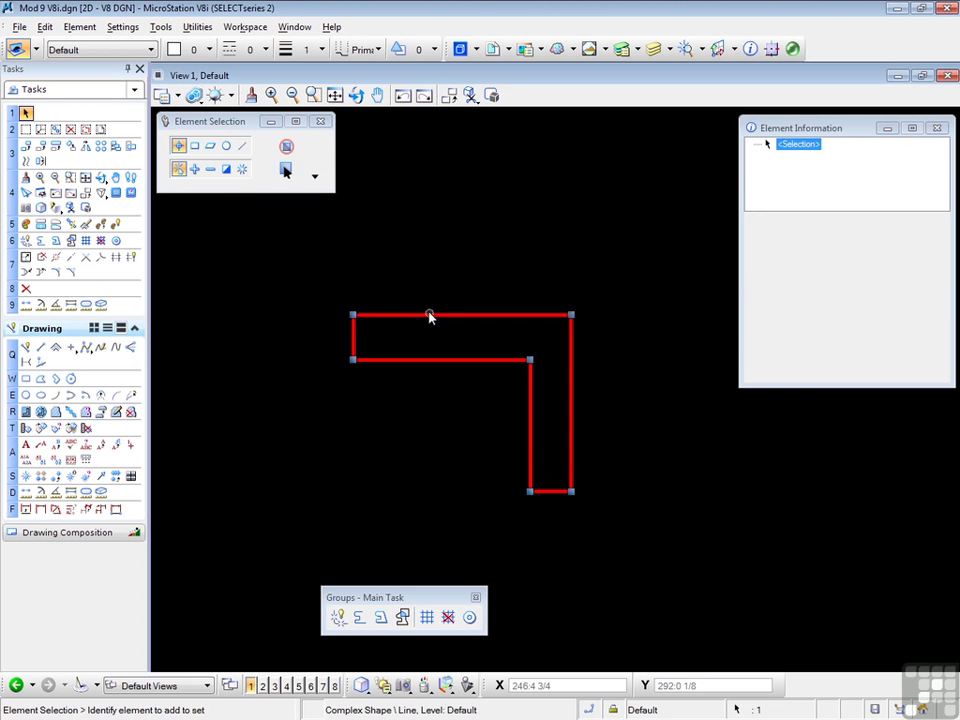
mouse_move(429, 315)
left_mouse_down()
mouse_move(424, 274)
mouse_move(424, 296)
left_mouse_up()
Step: Undo the move and region so the L outline is separate lines again
left_click(433, 261)
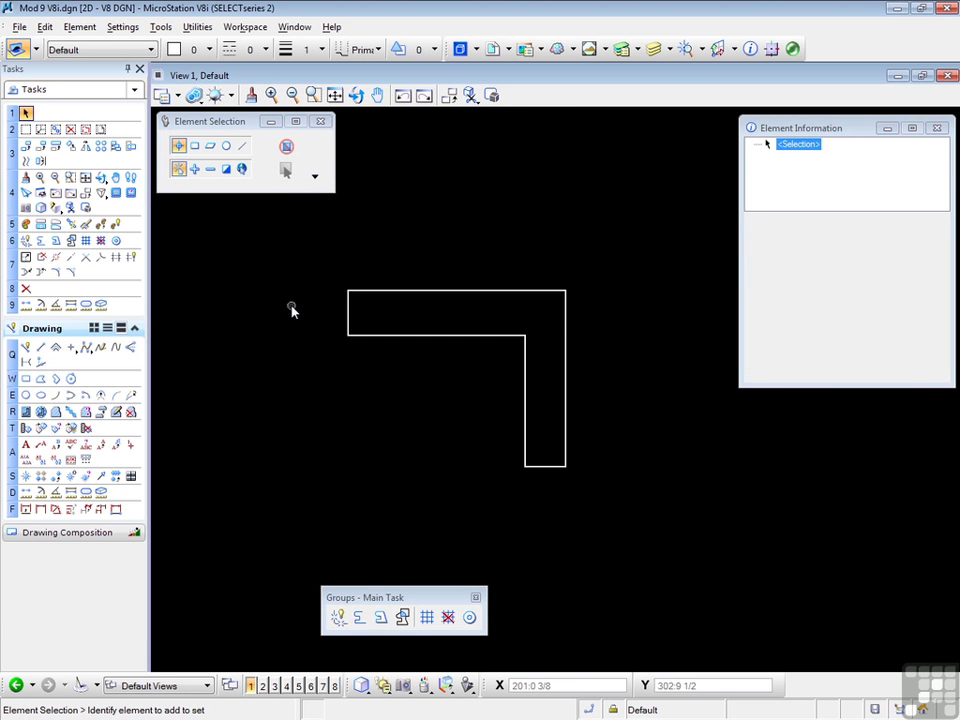
key("ctrl+z")
key("ctrl+z")
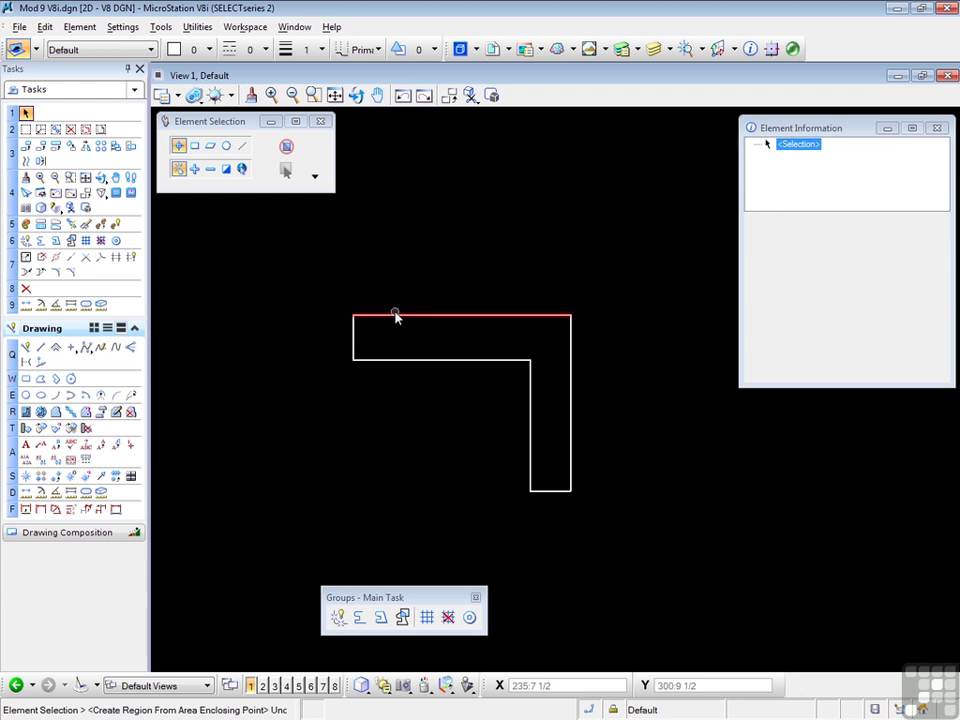
left_click(394, 317)
left_click(396, 300)
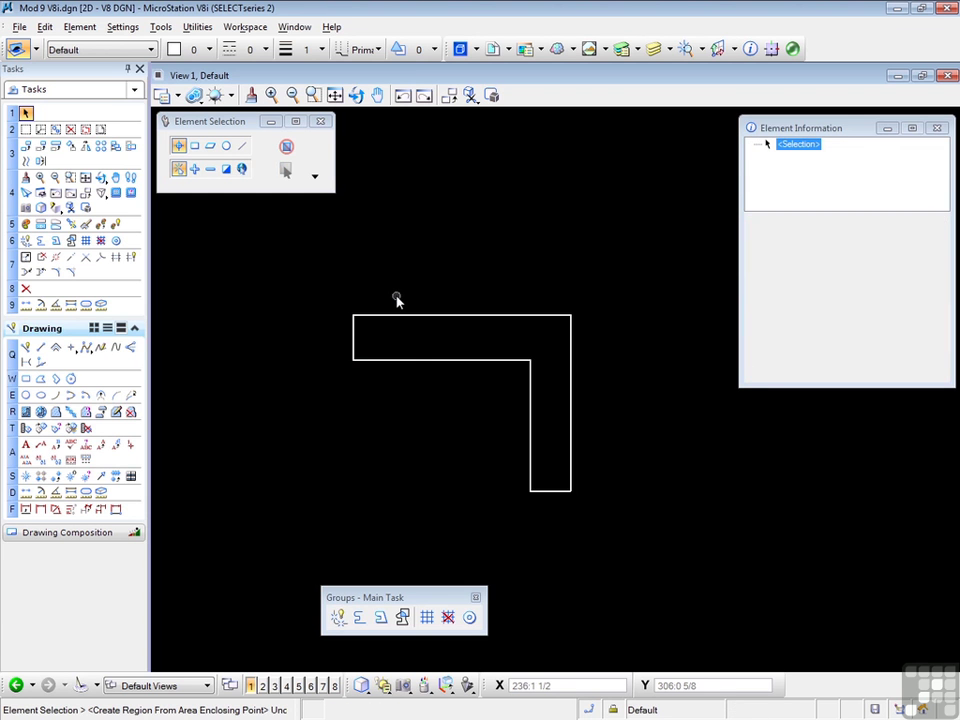
Step: Set Create Region to Opaque fill, Fill Color 3 (red), with Keep Original on
left_click(402, 617)
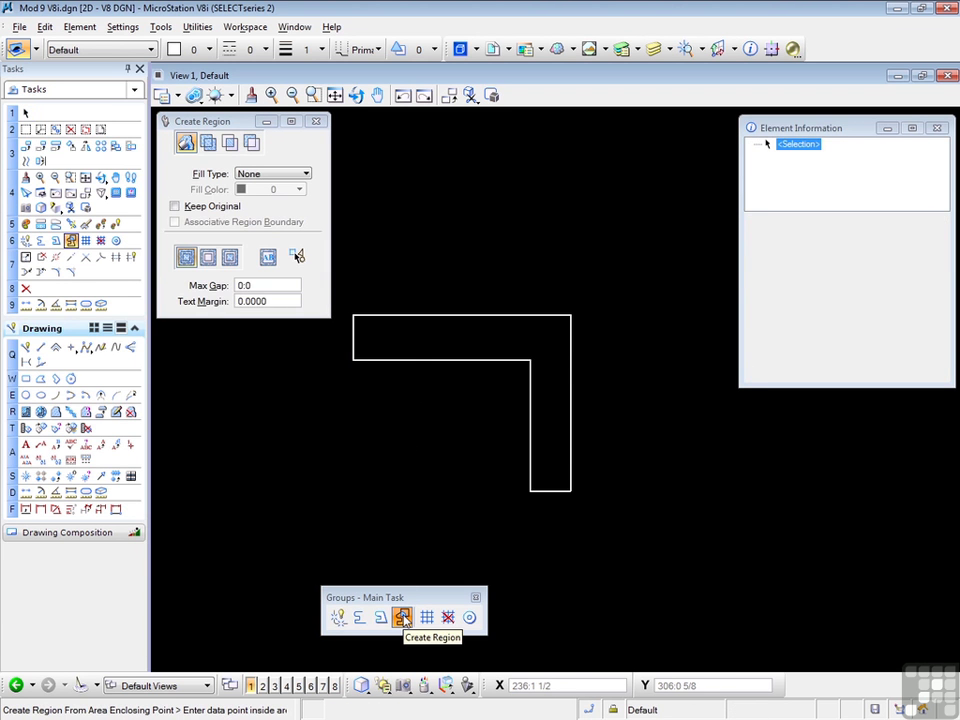
left_click(295, 175)
left_click(280, 189)
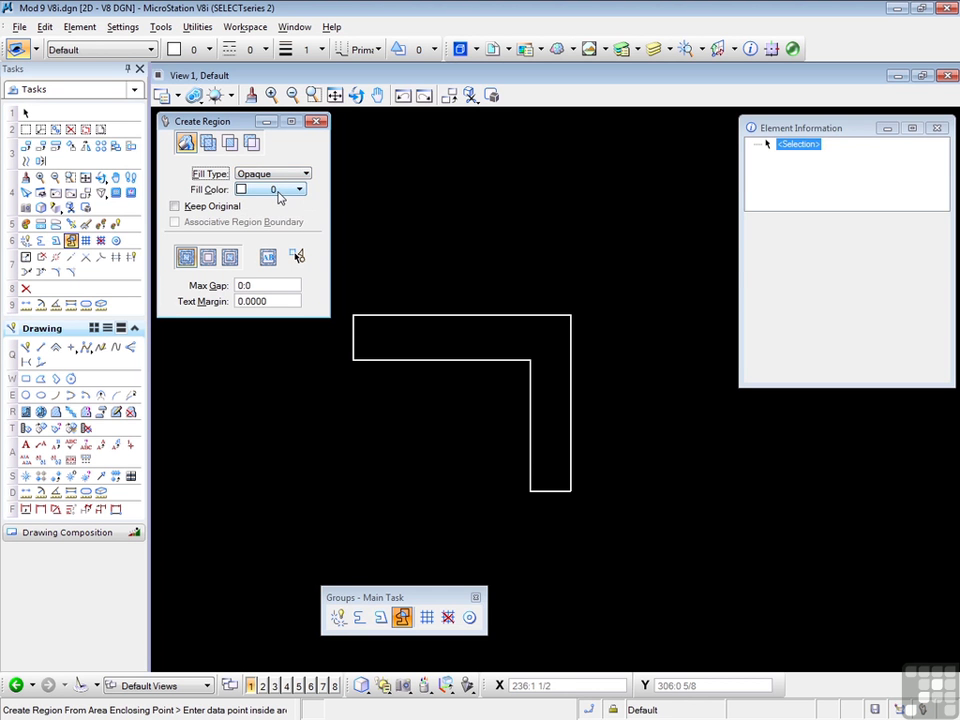
left_click(298, 190)
double_click(292, 260)
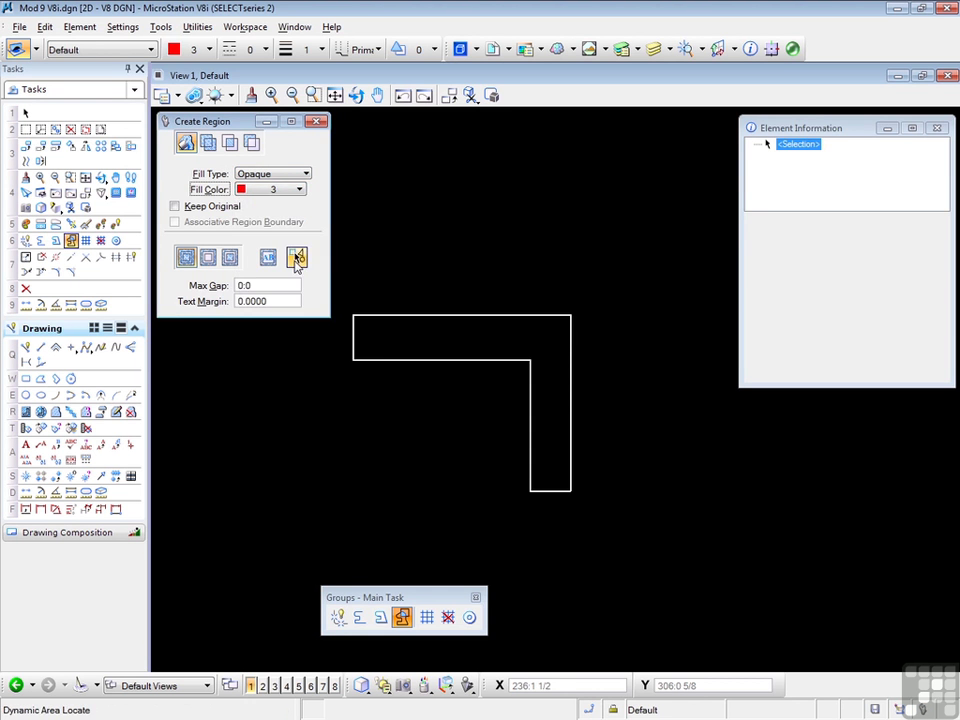
left_click(174, 207)
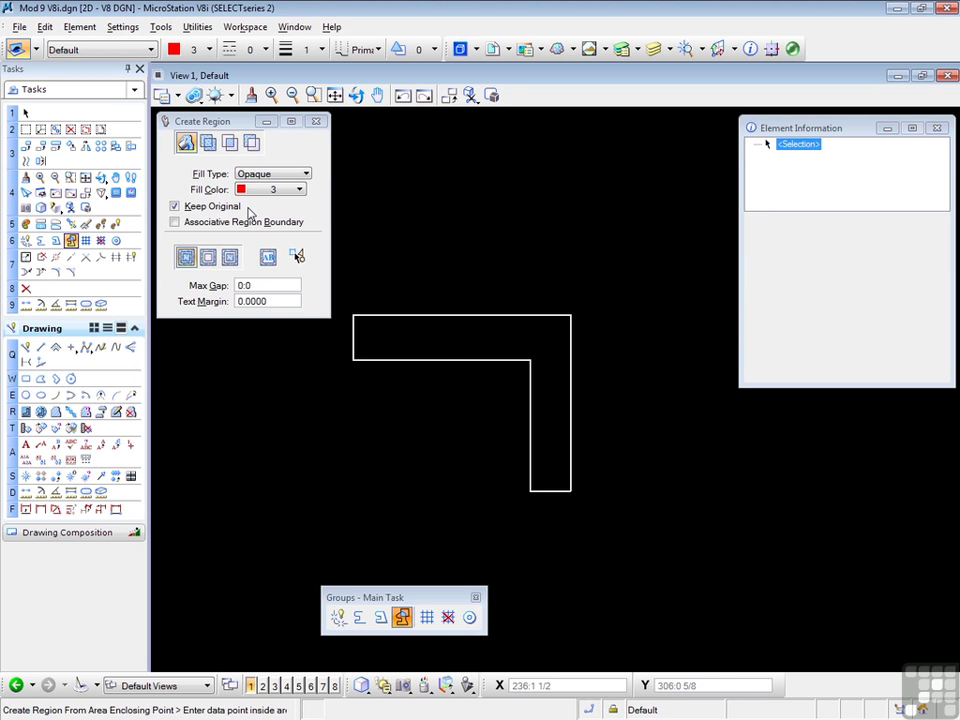
Step: Flood-fill the inside of the L outline as an opaque red region, then select and deselect it
left_click(440, 341)
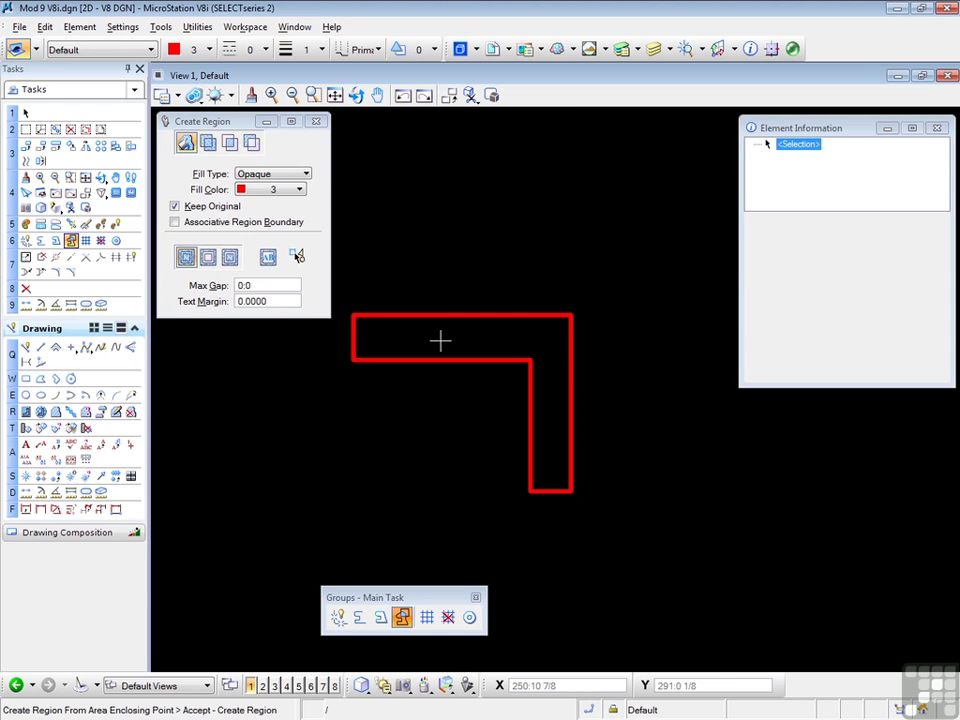
left_click(440, 341)
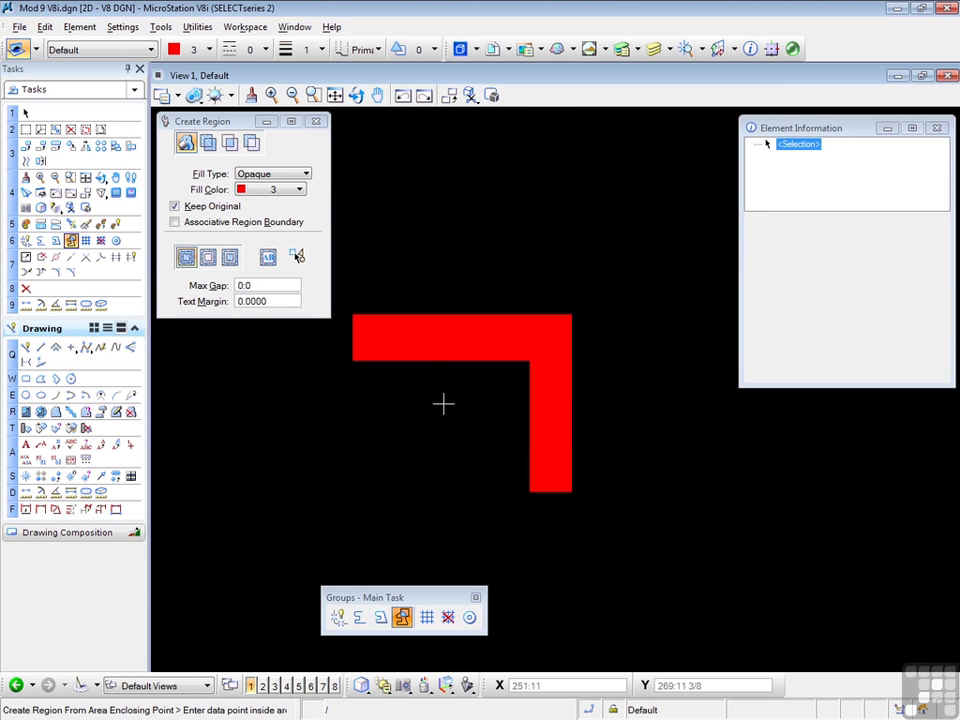
left_click(25, 113)
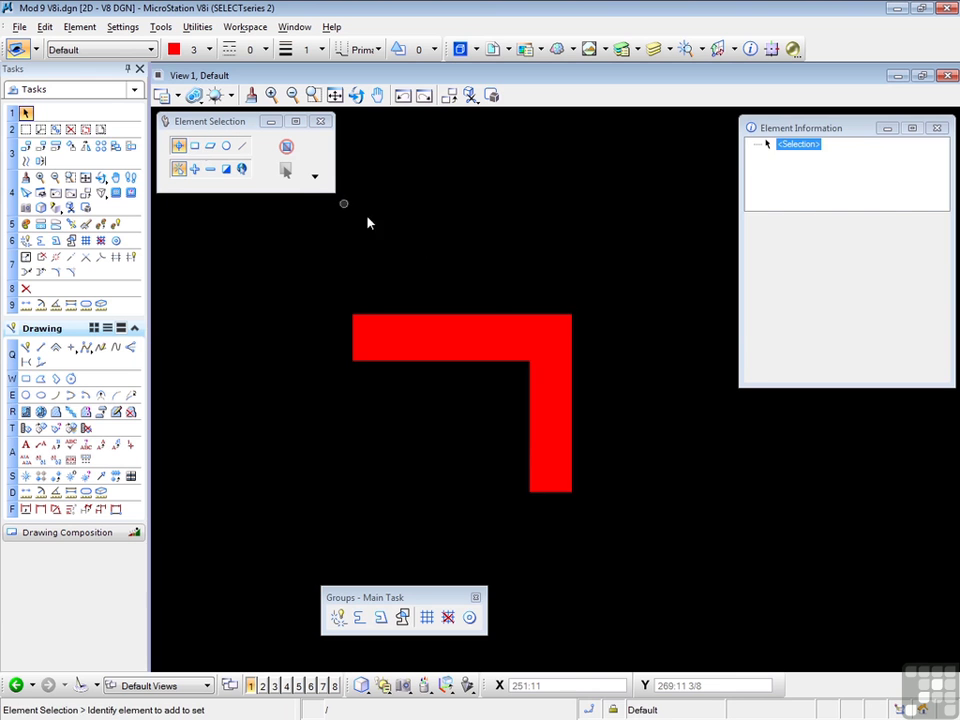
left_click(486, 318)
left_click(448, 260)
Step: Drag the red L-region up and right, and check the original top line is still there
left_click(177, 94)
left_click_drag(450, 319, 521, 205)
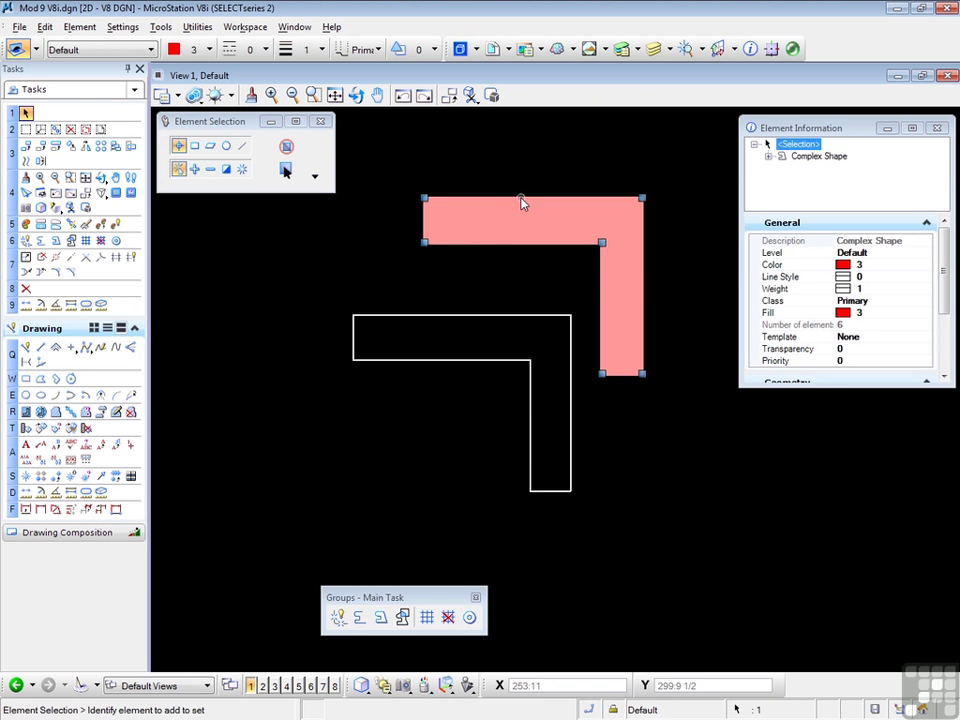
left_click(510, 295)
left_click(486, 317)
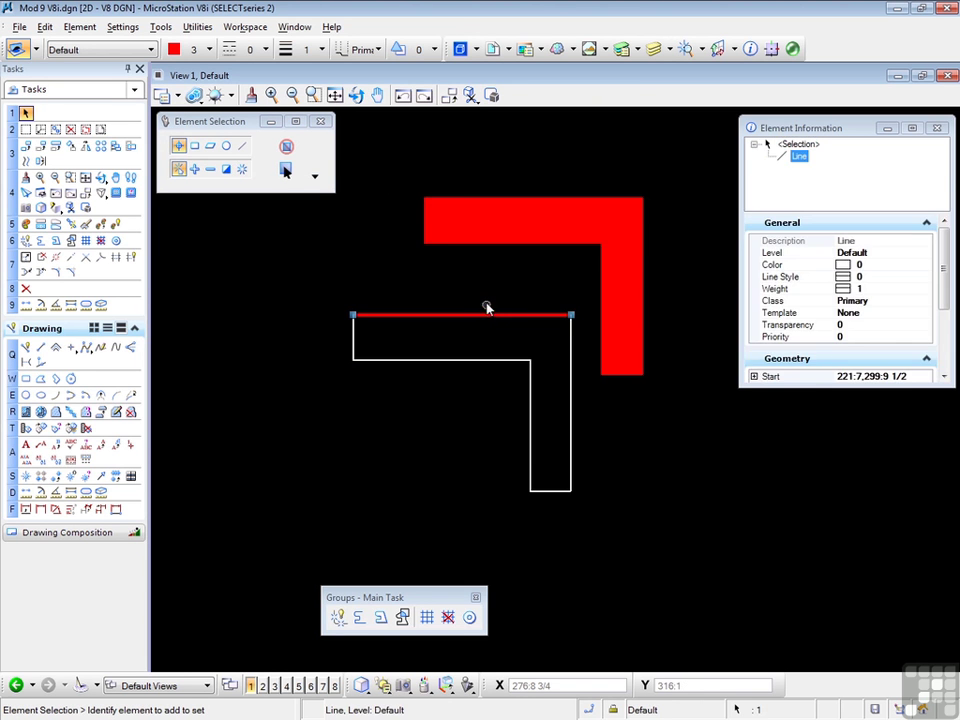
left_click(455, 334)
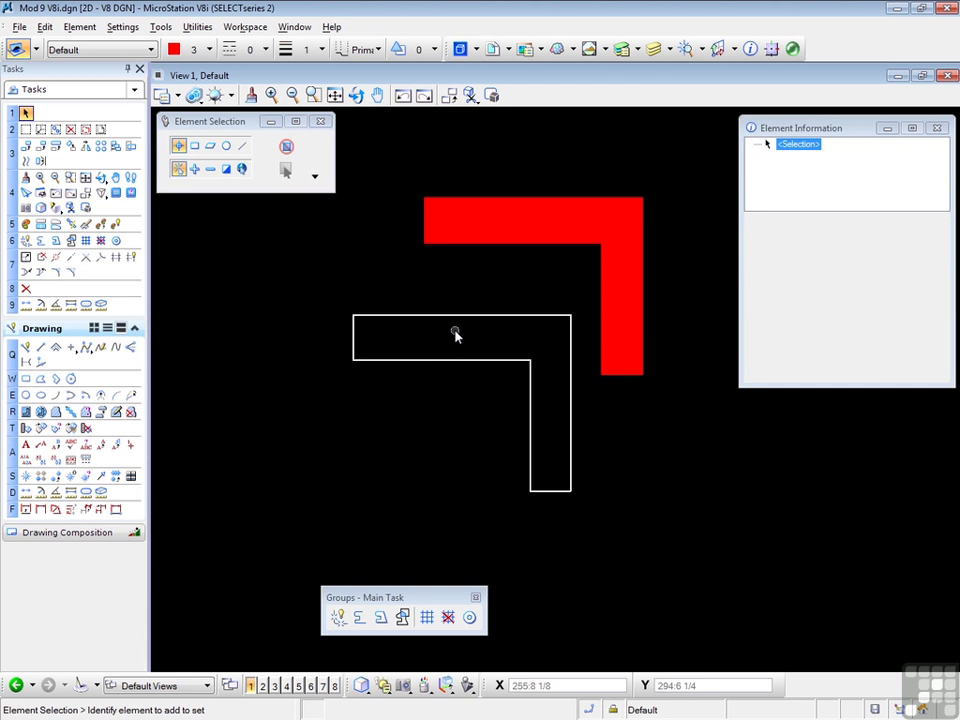